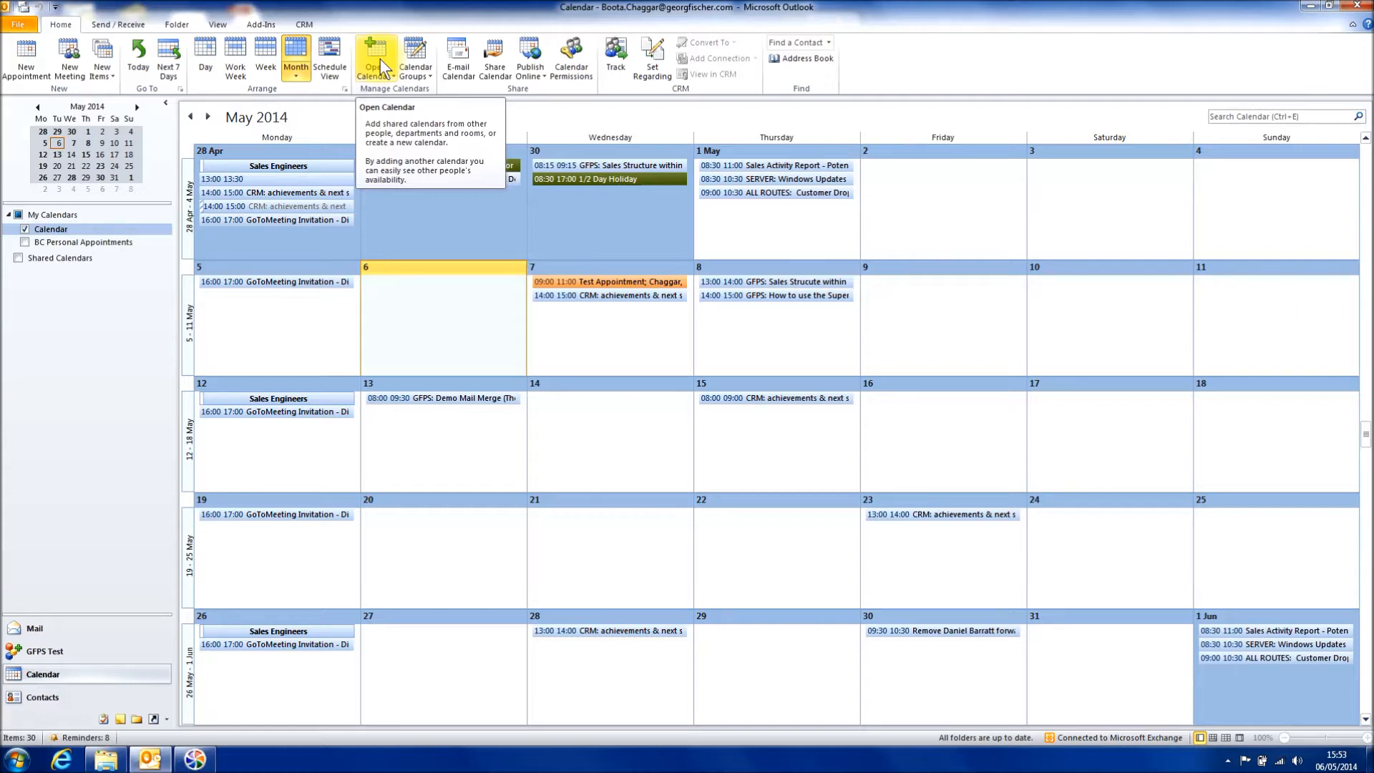
- Open a colleague's shared calendar by finding the person's surname in the Global Address List
click(380, 62)
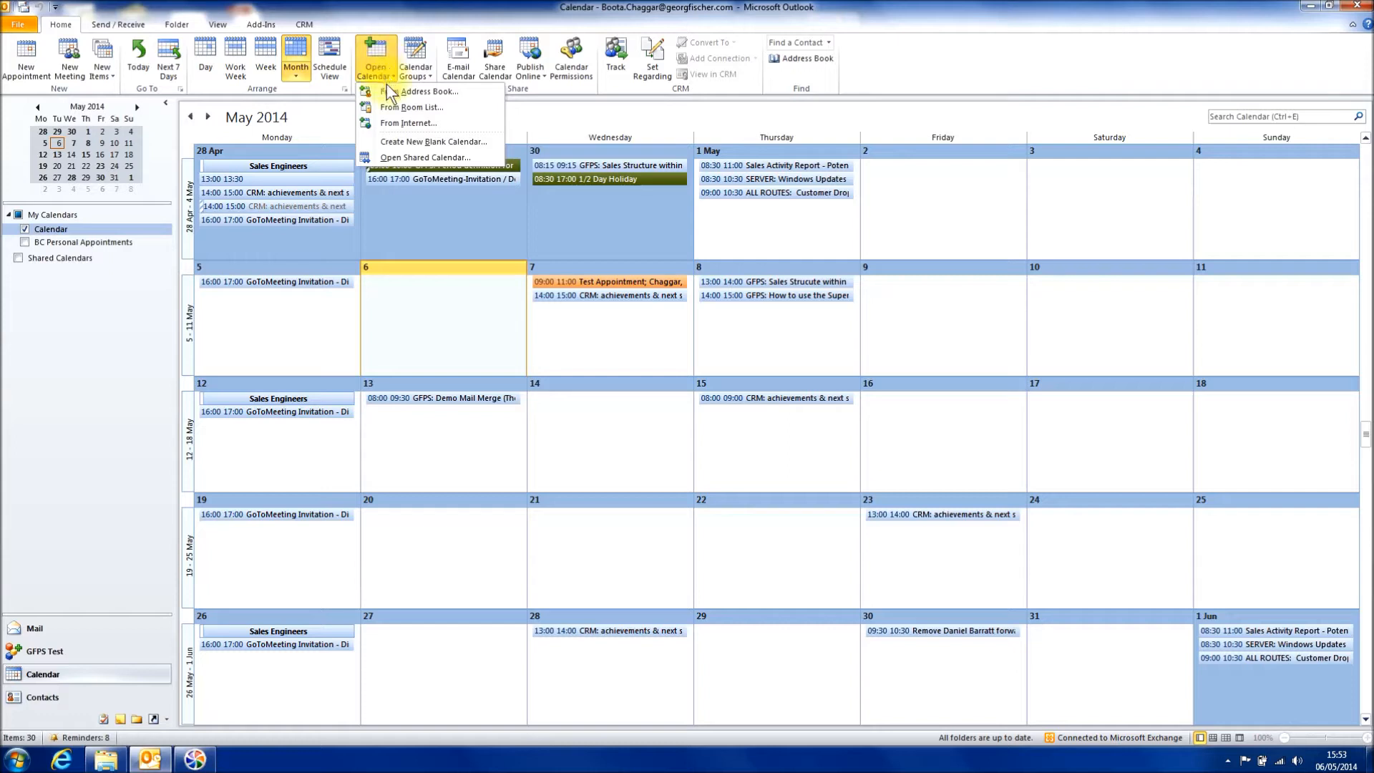
click(389, 89)
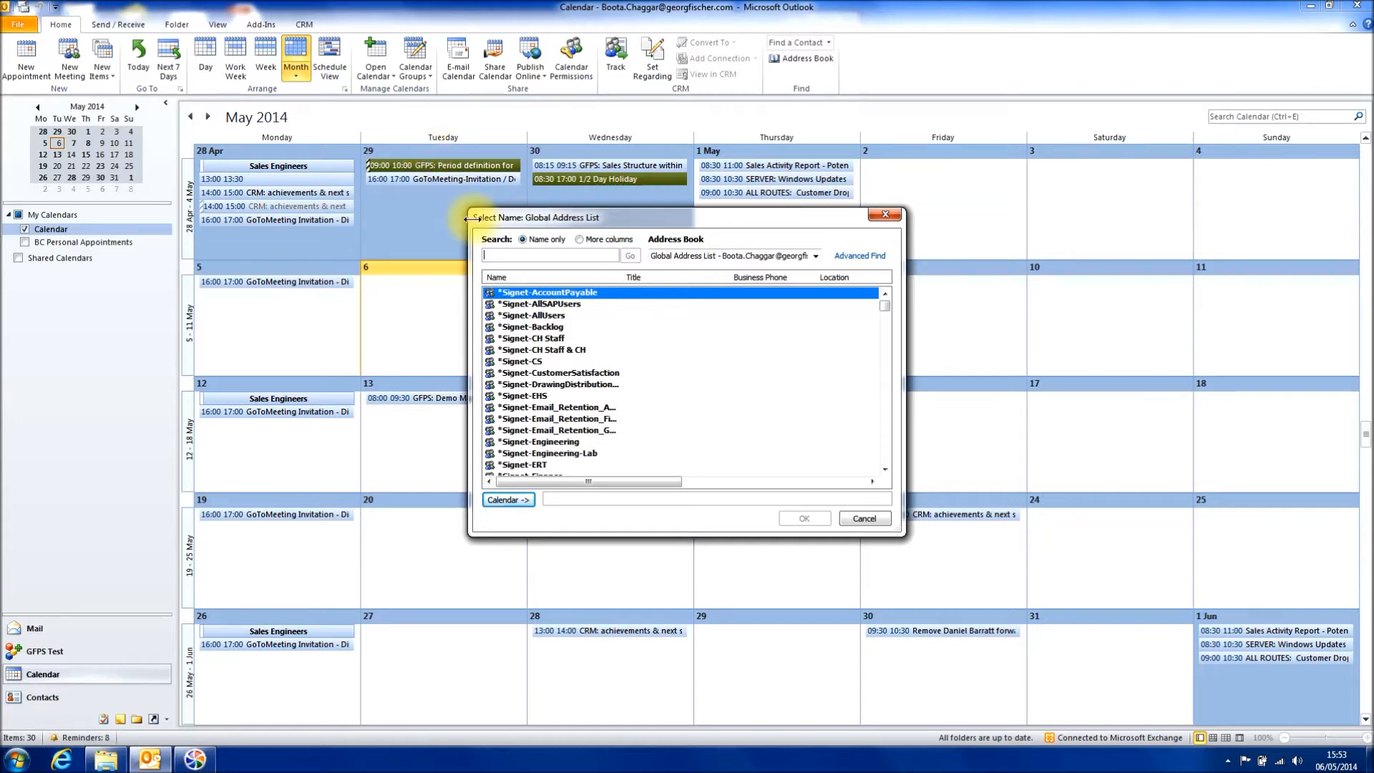
text(Br)
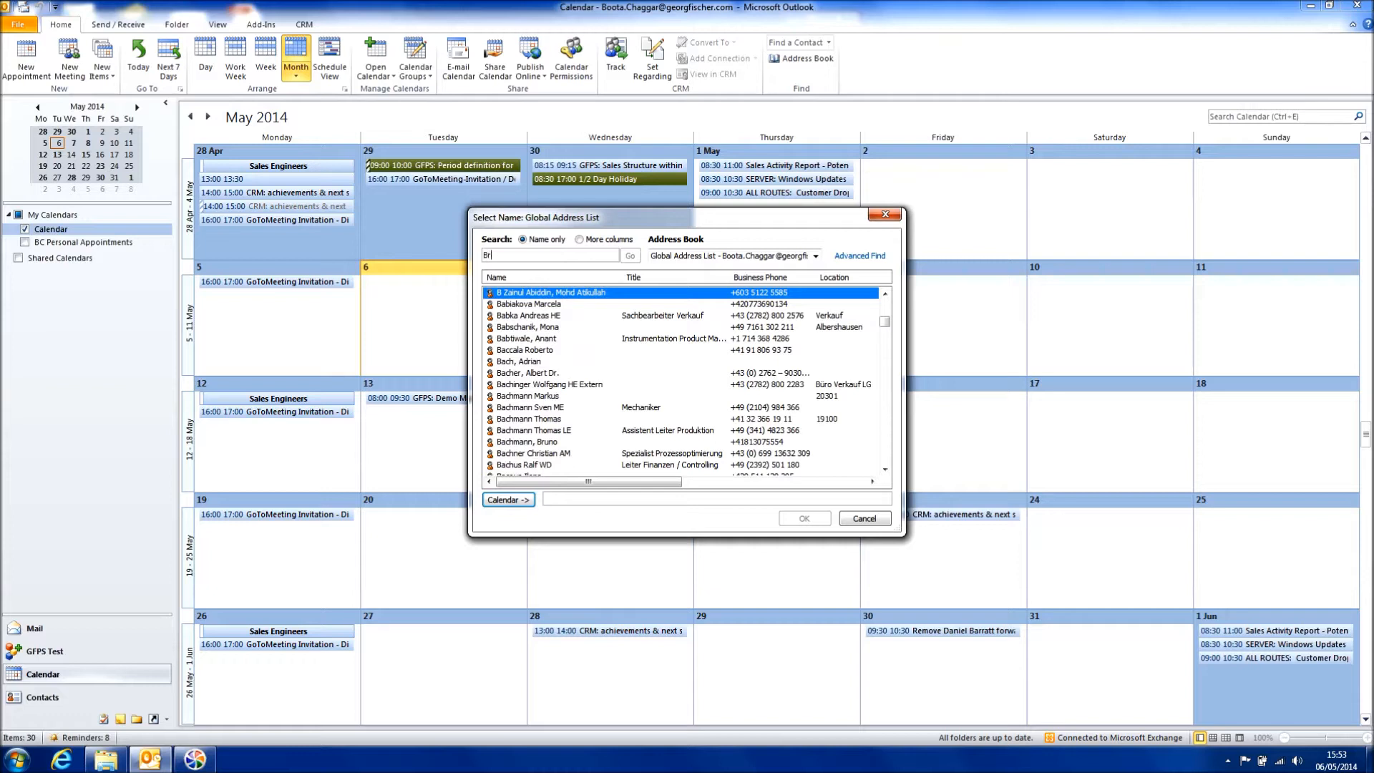
text(au)
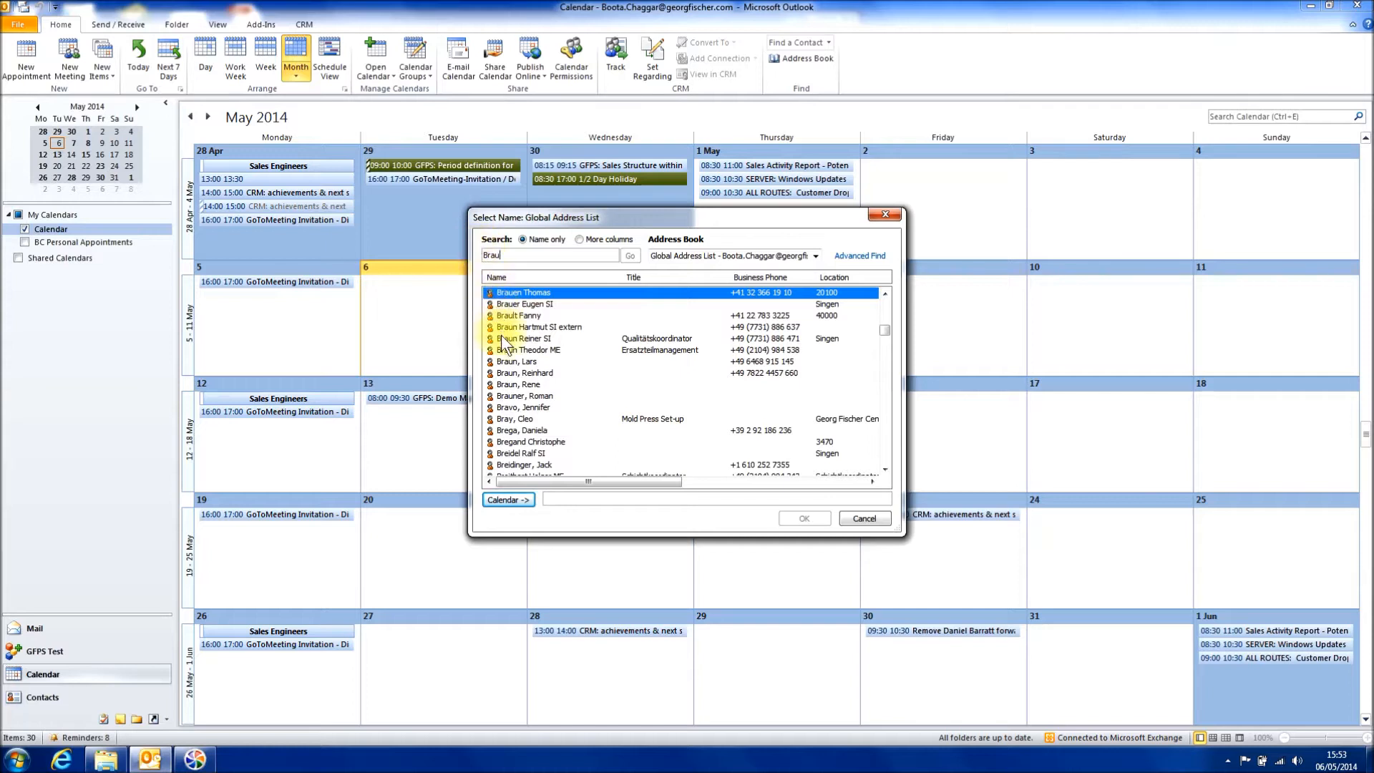
click(505, 386)
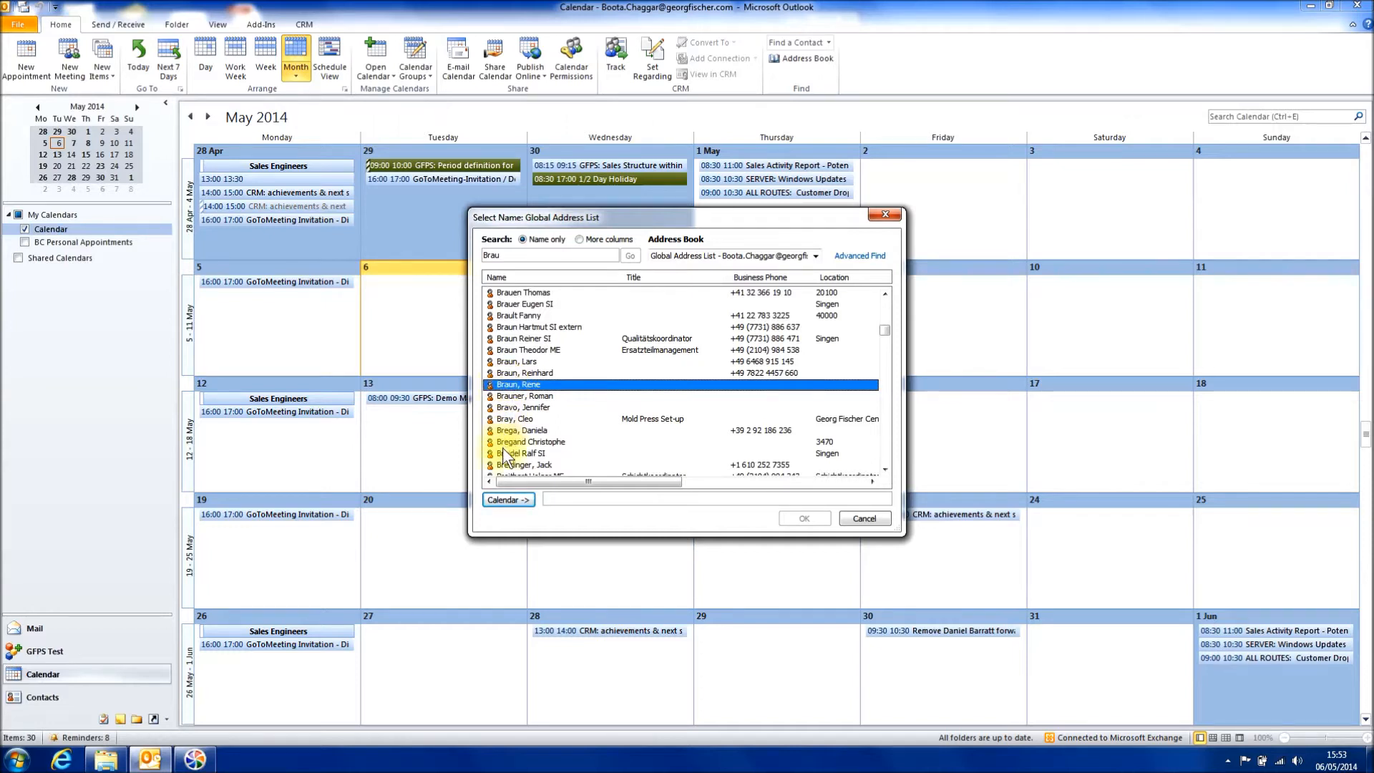
click(505, 498)
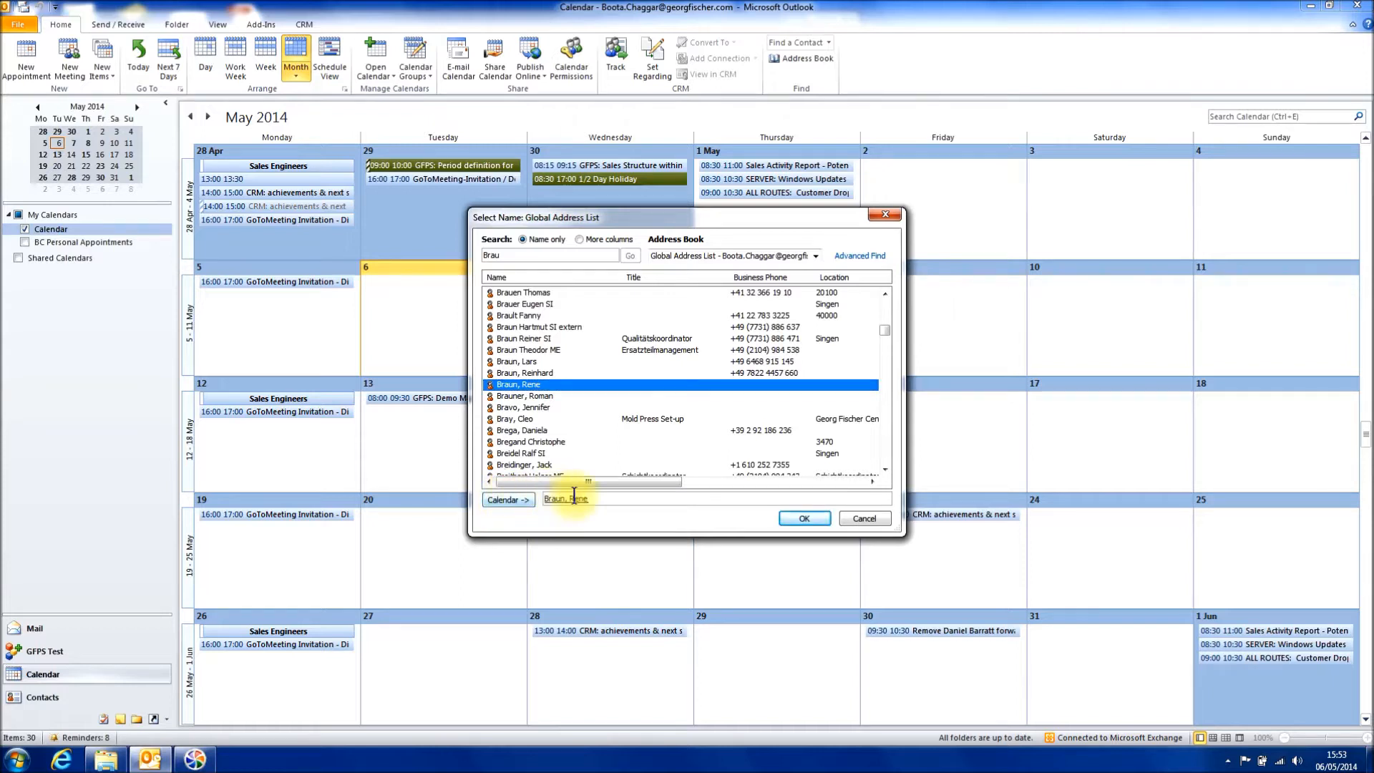
click(795, 519)
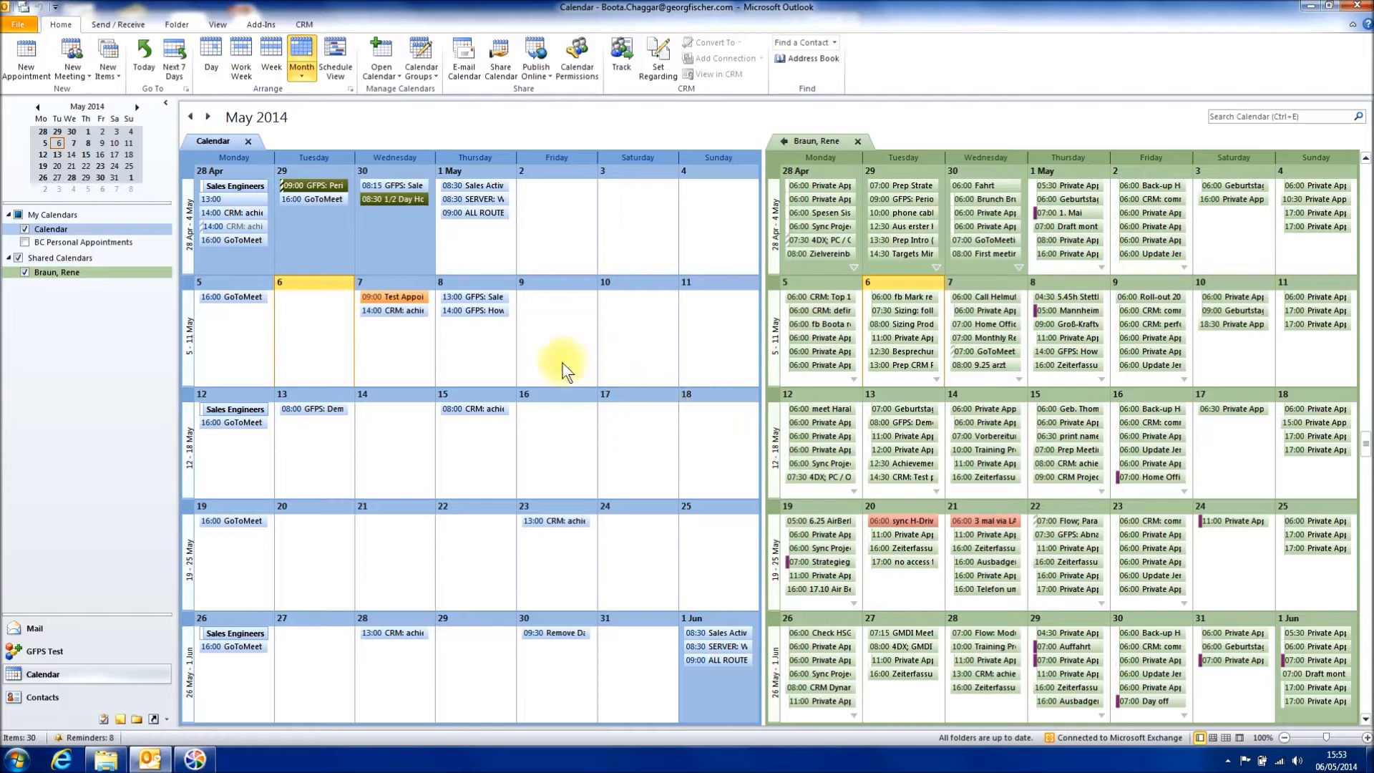
- Hide and redisplay the colleague's calendar beside your own, and finally hide the whole Shared Calendars group
click(25, 272)
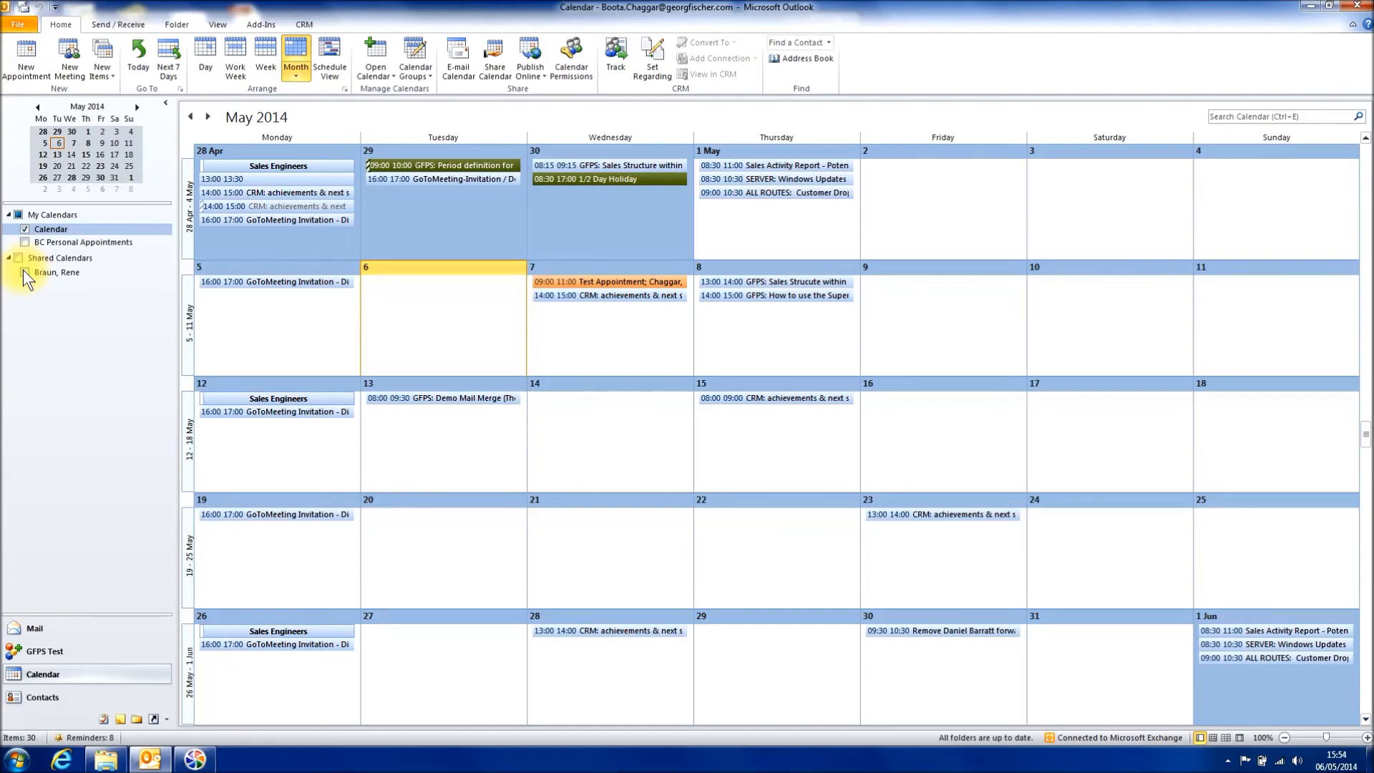
click(24, 272)
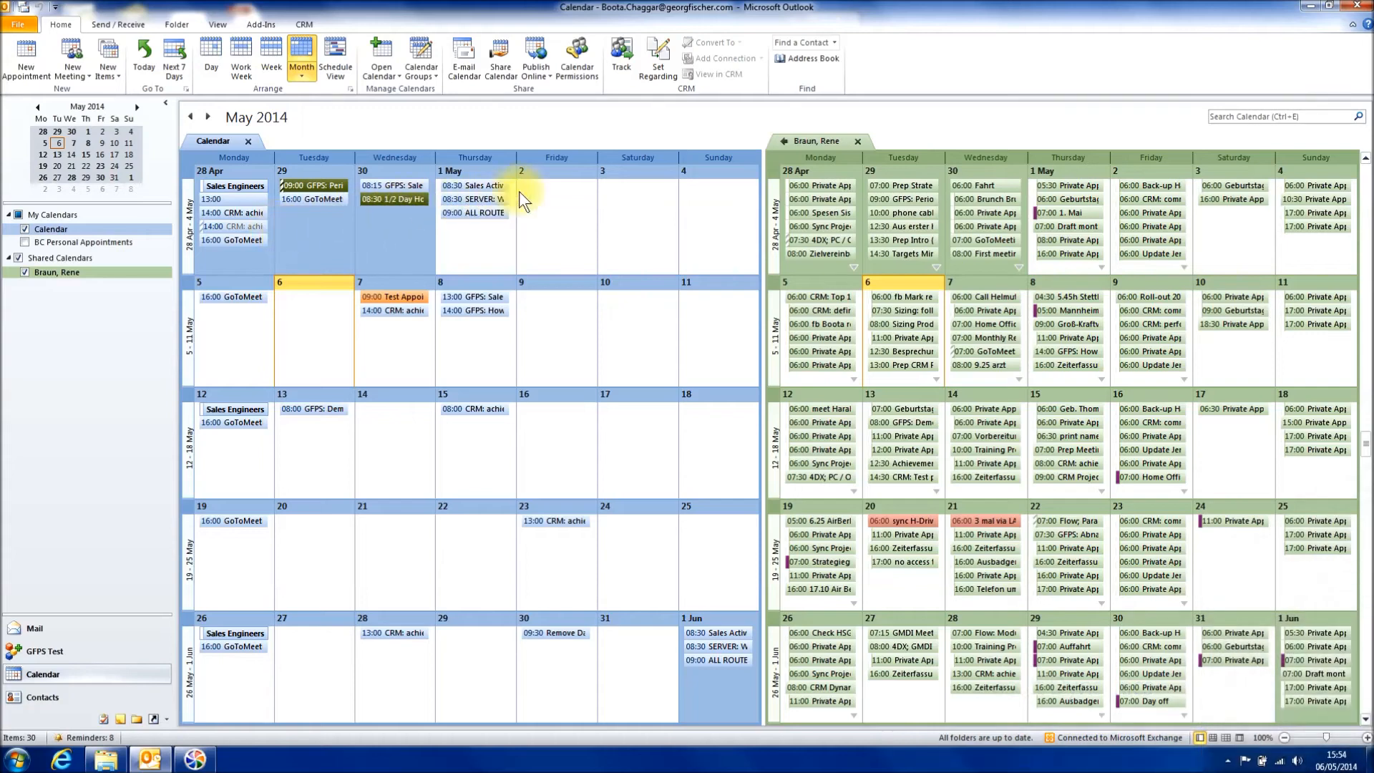
click(784, 141)
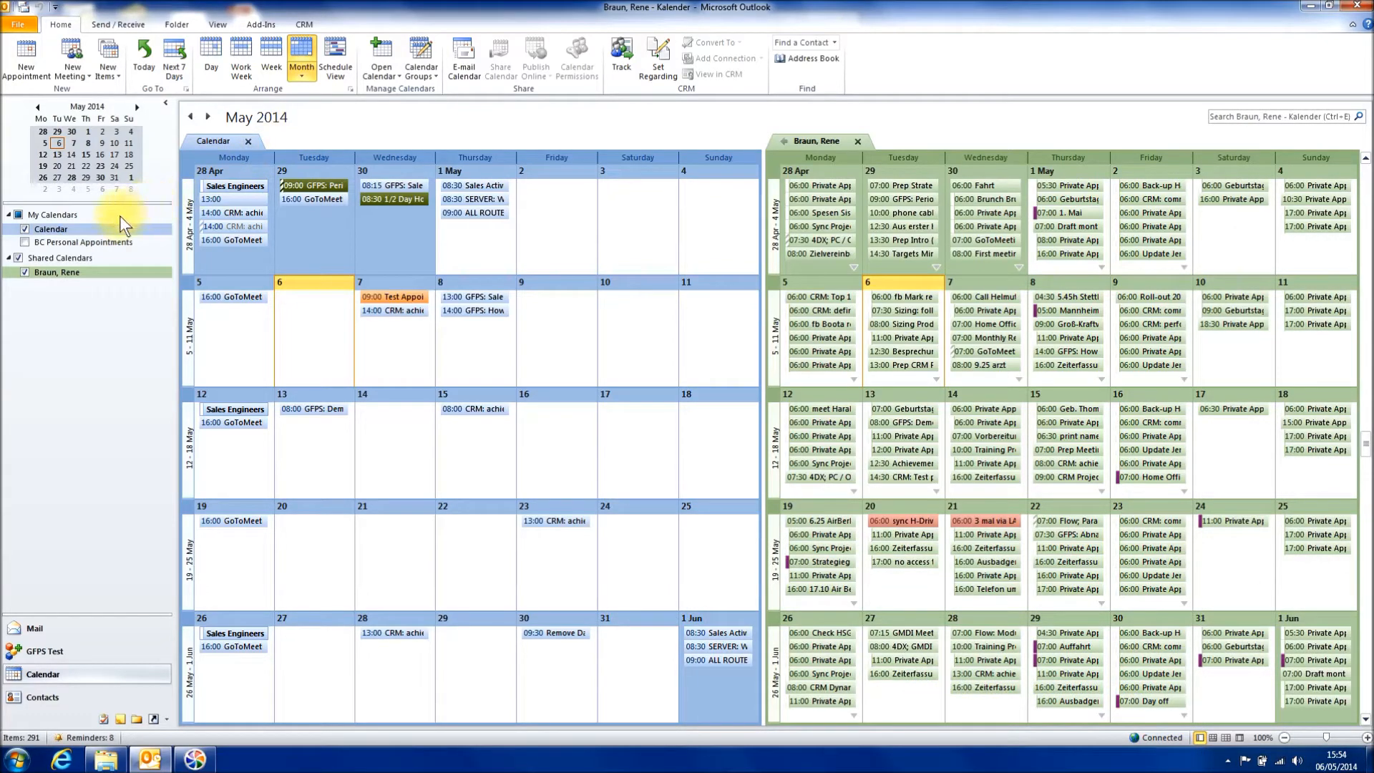
click(17, 258)
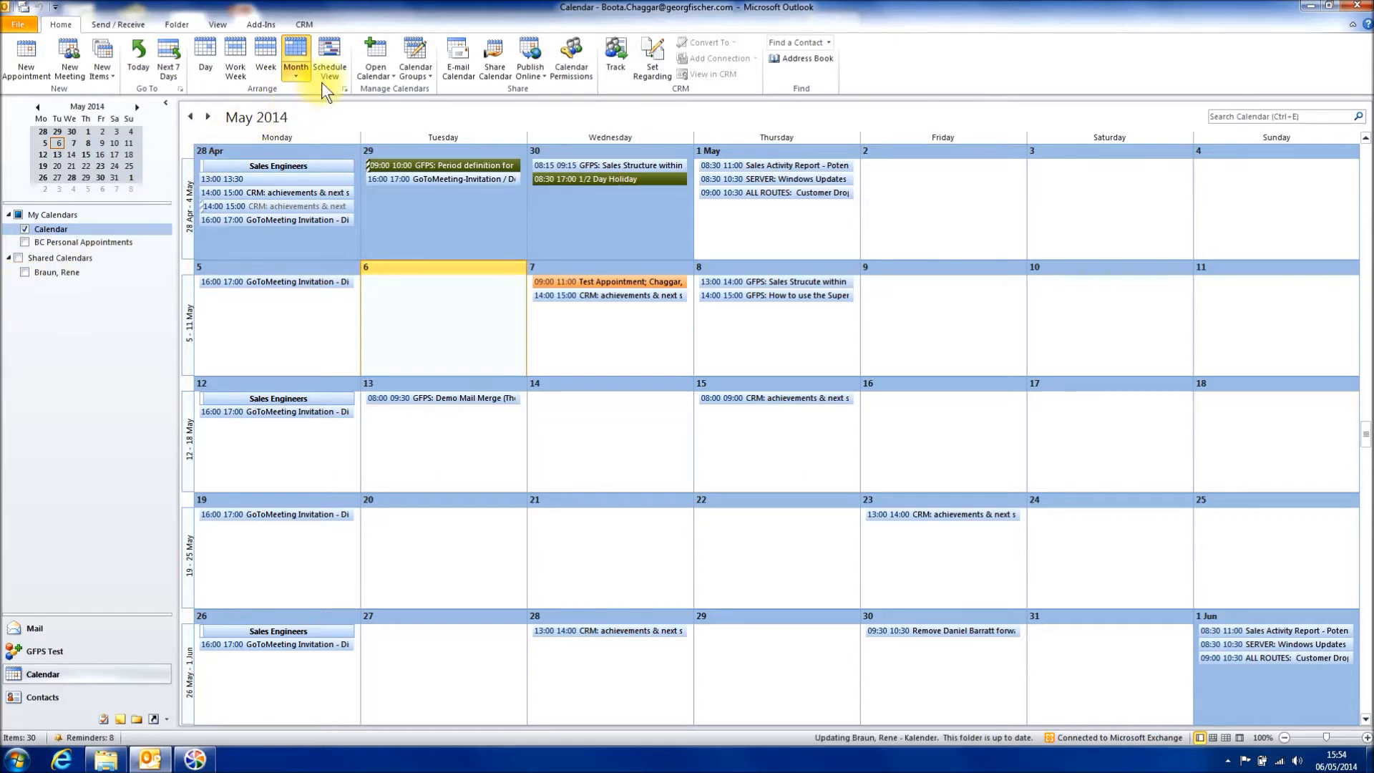
- Start opening calendars from the address book and add the UK_Secretaries distribution list to the selection
click(373, 61)
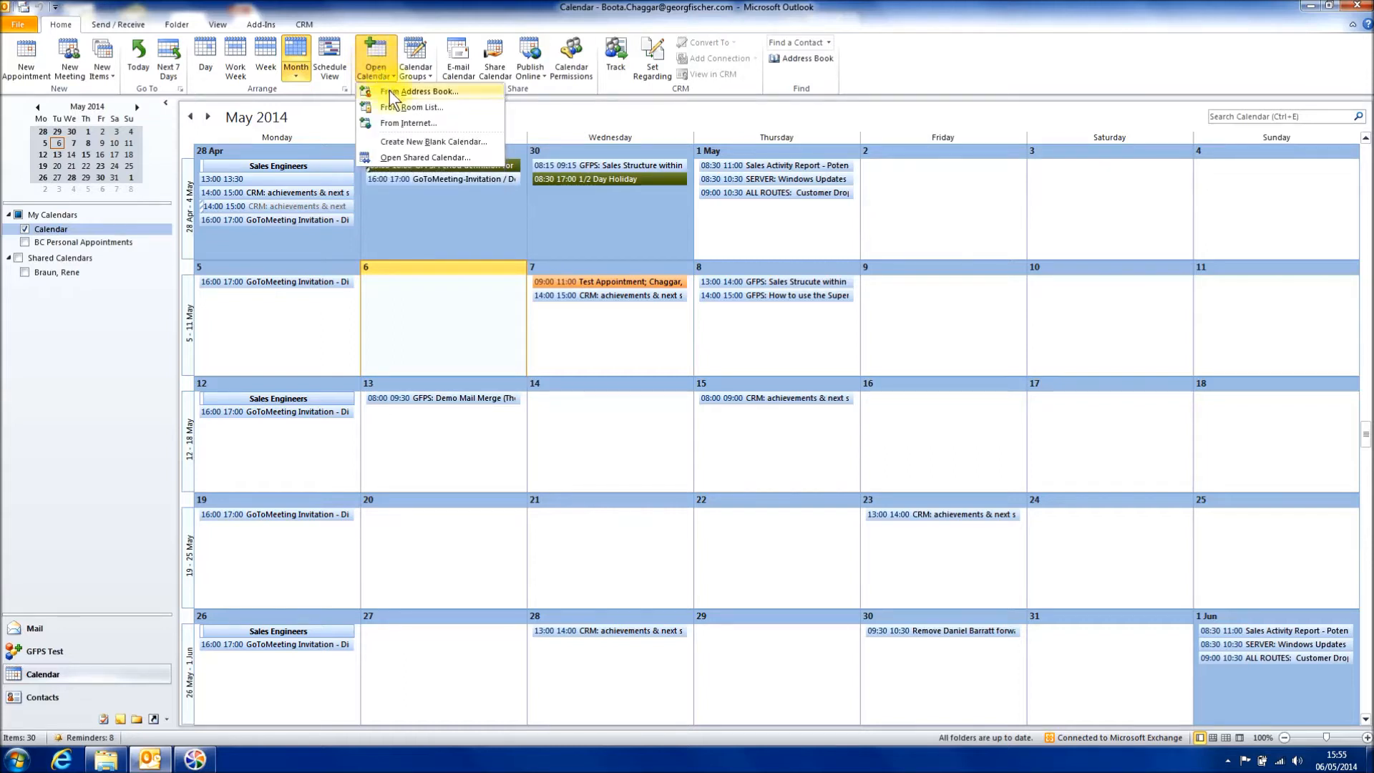
click(390, 91)
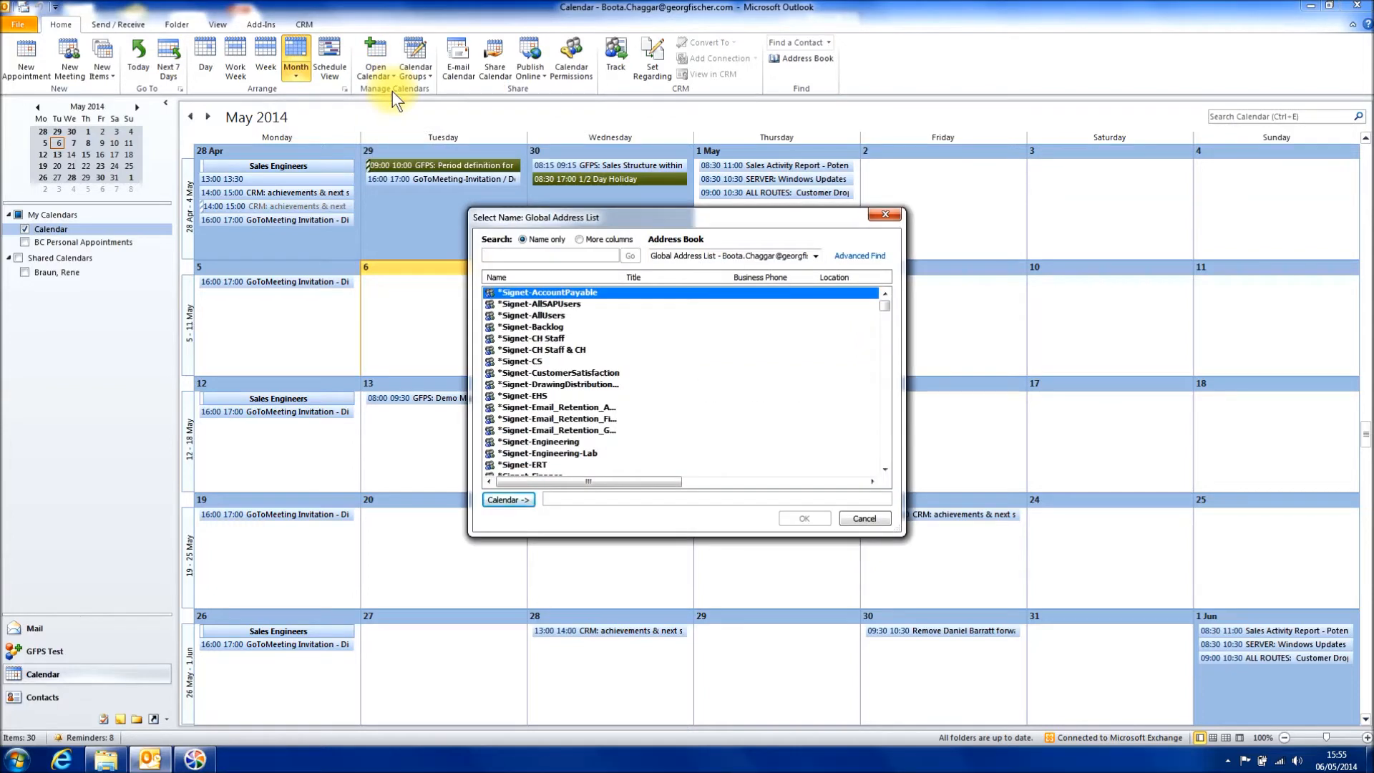
text(UK)
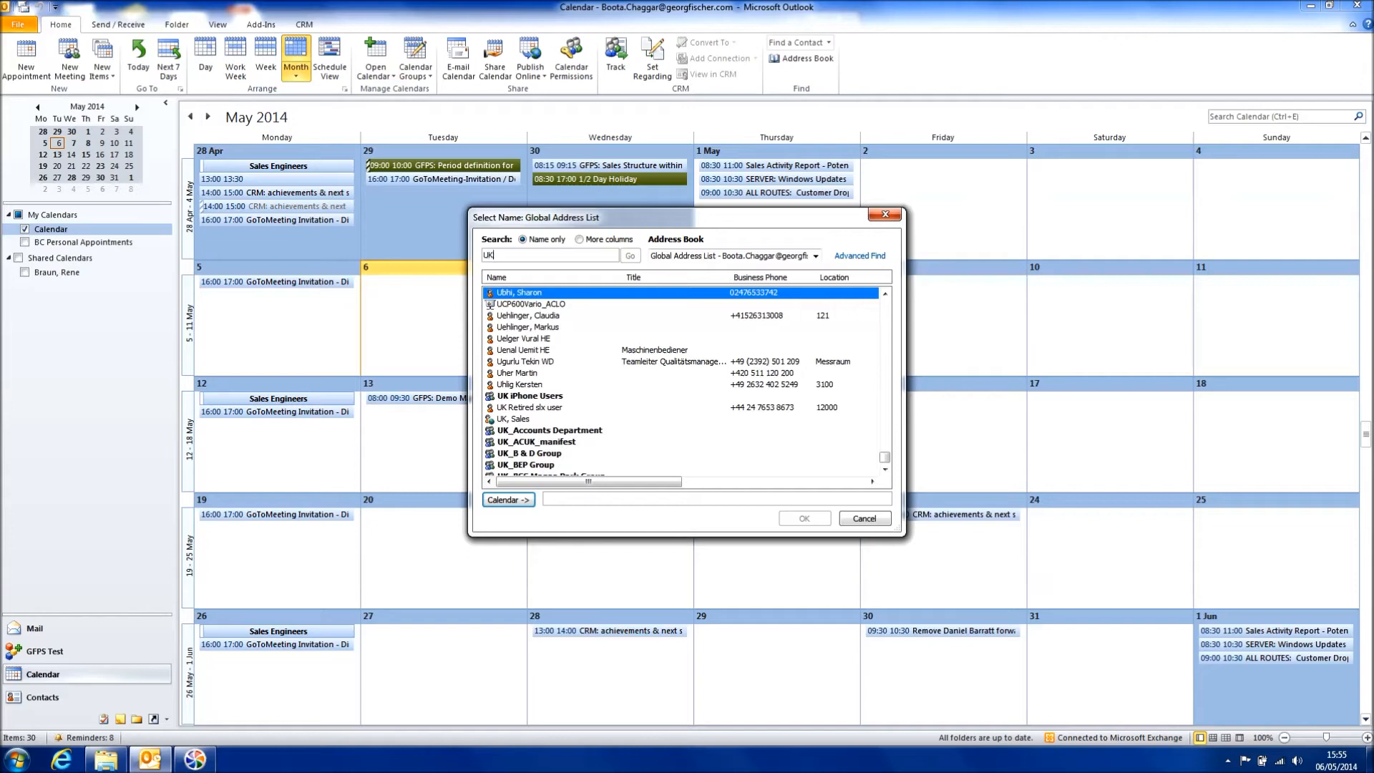
text(_)
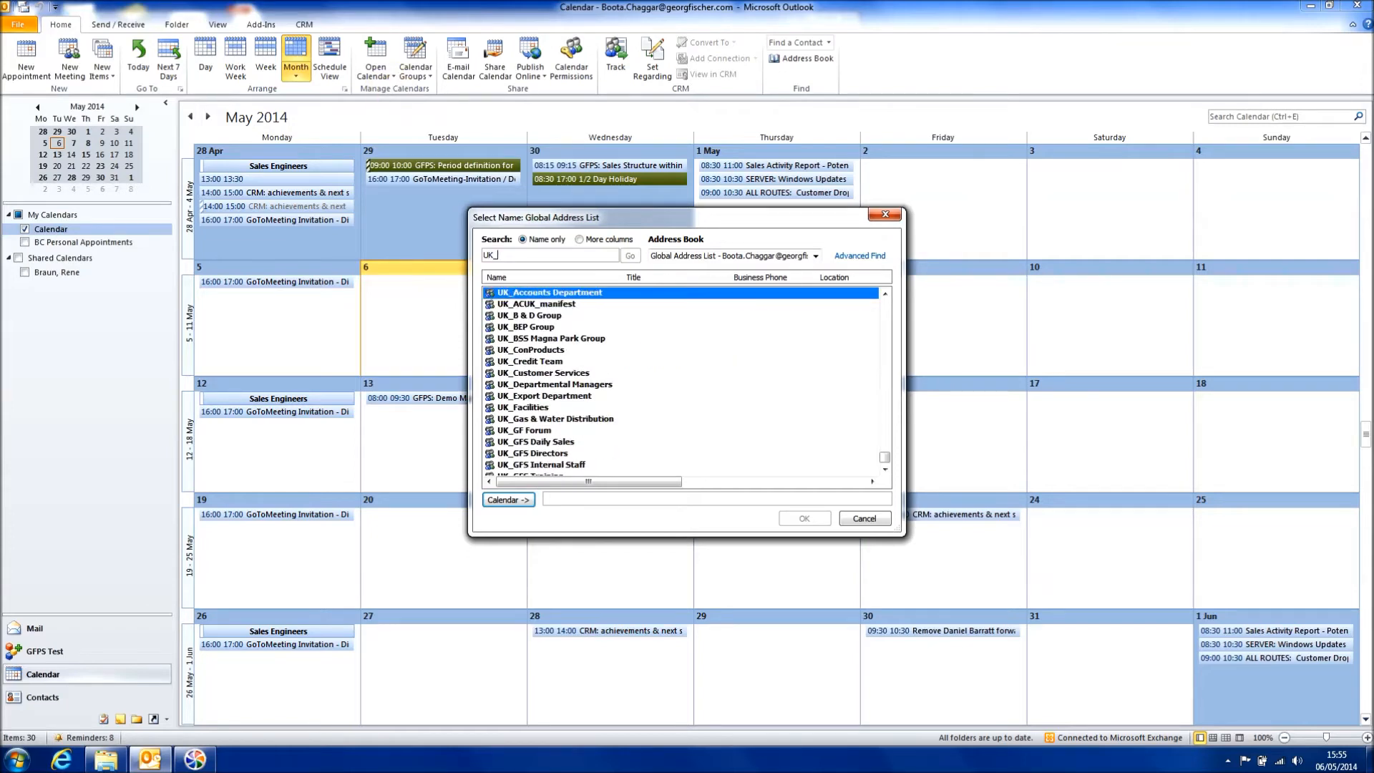
text(Sec)
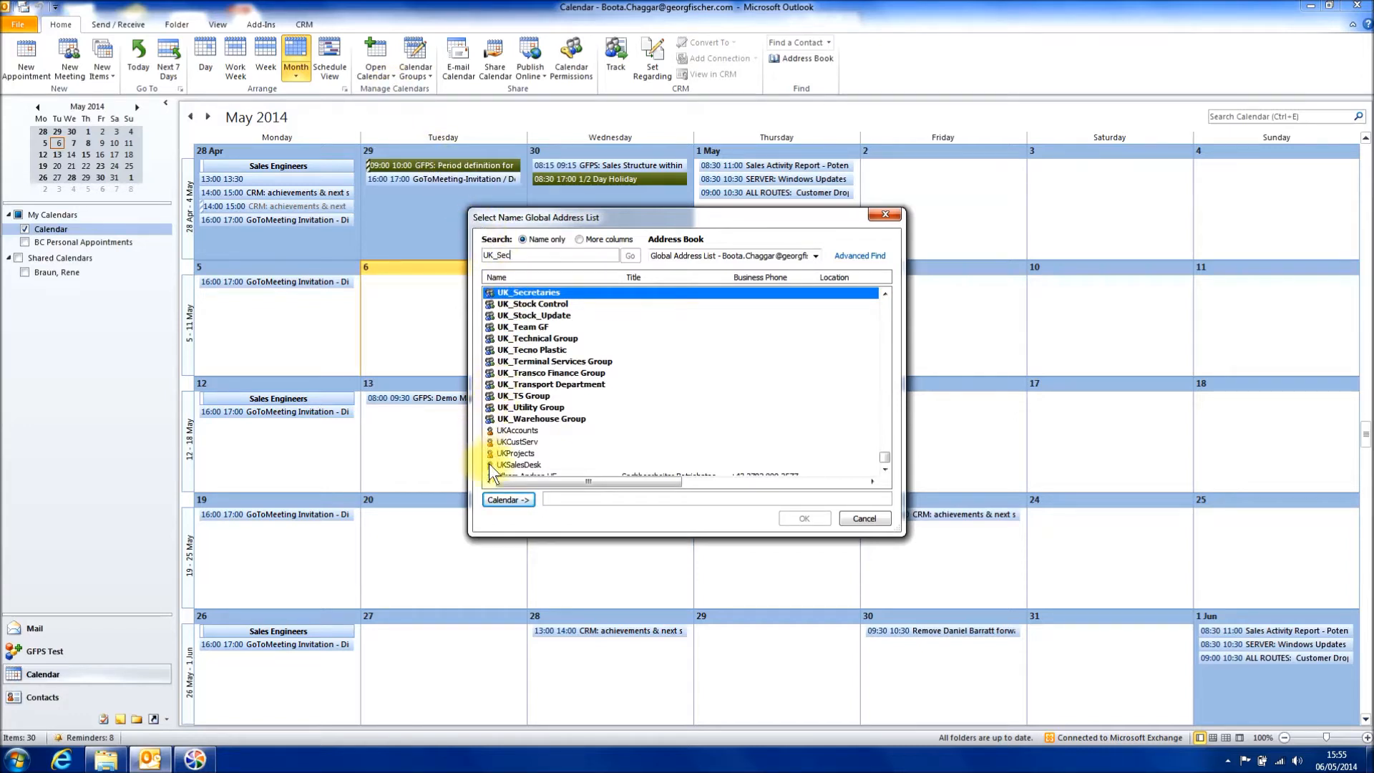
click(491, 499)
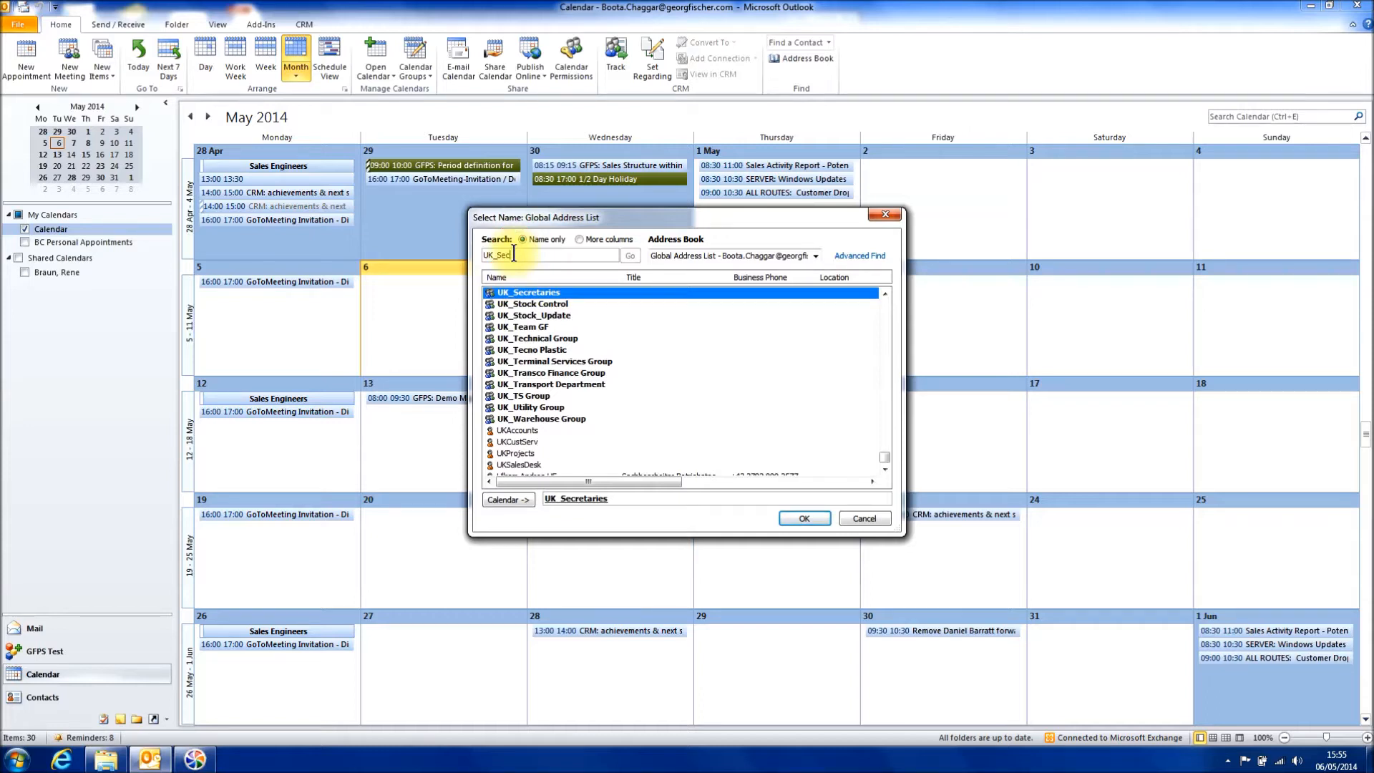
- Add the UK_Sales Engineers distribution list to the selection and open the calendars of both groups
key(BackSpace)
key(BackSpace)
text(ales)
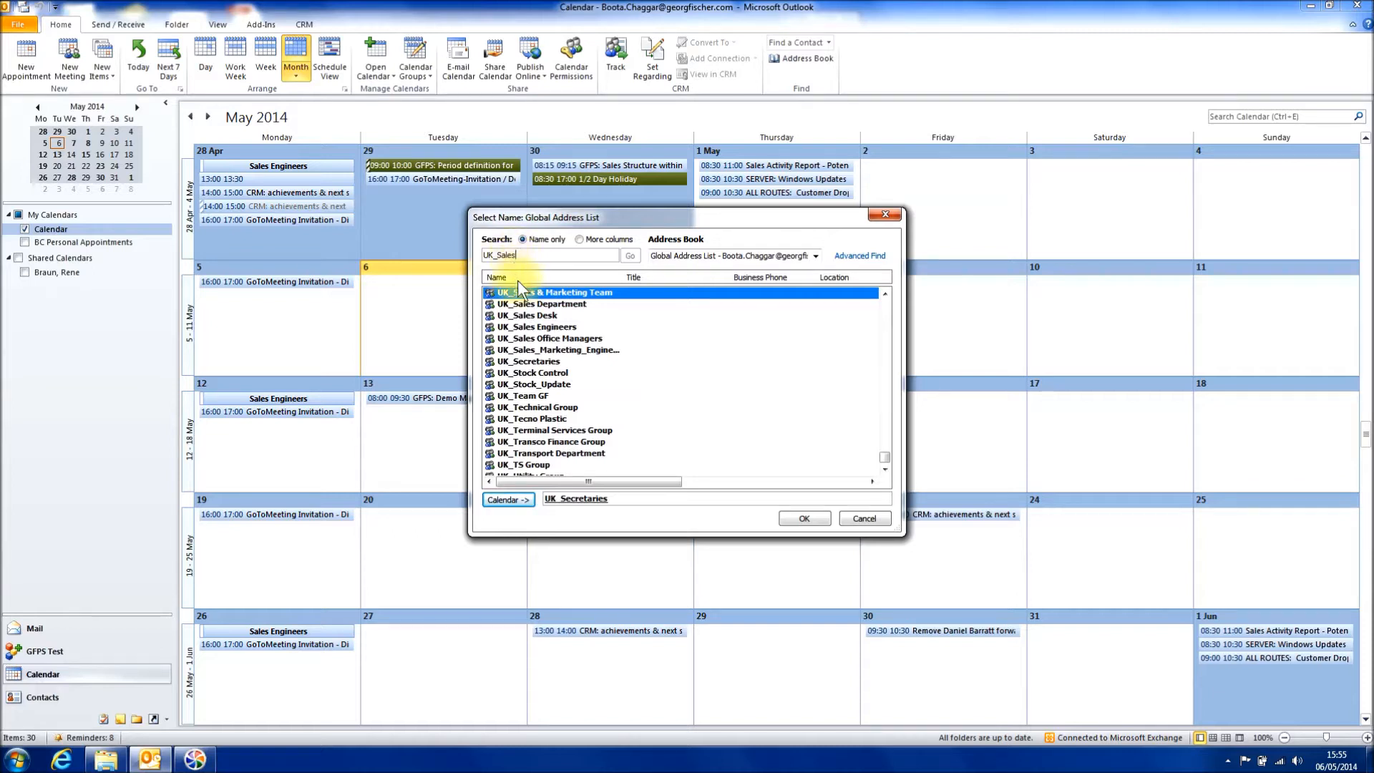
click(528, 328)
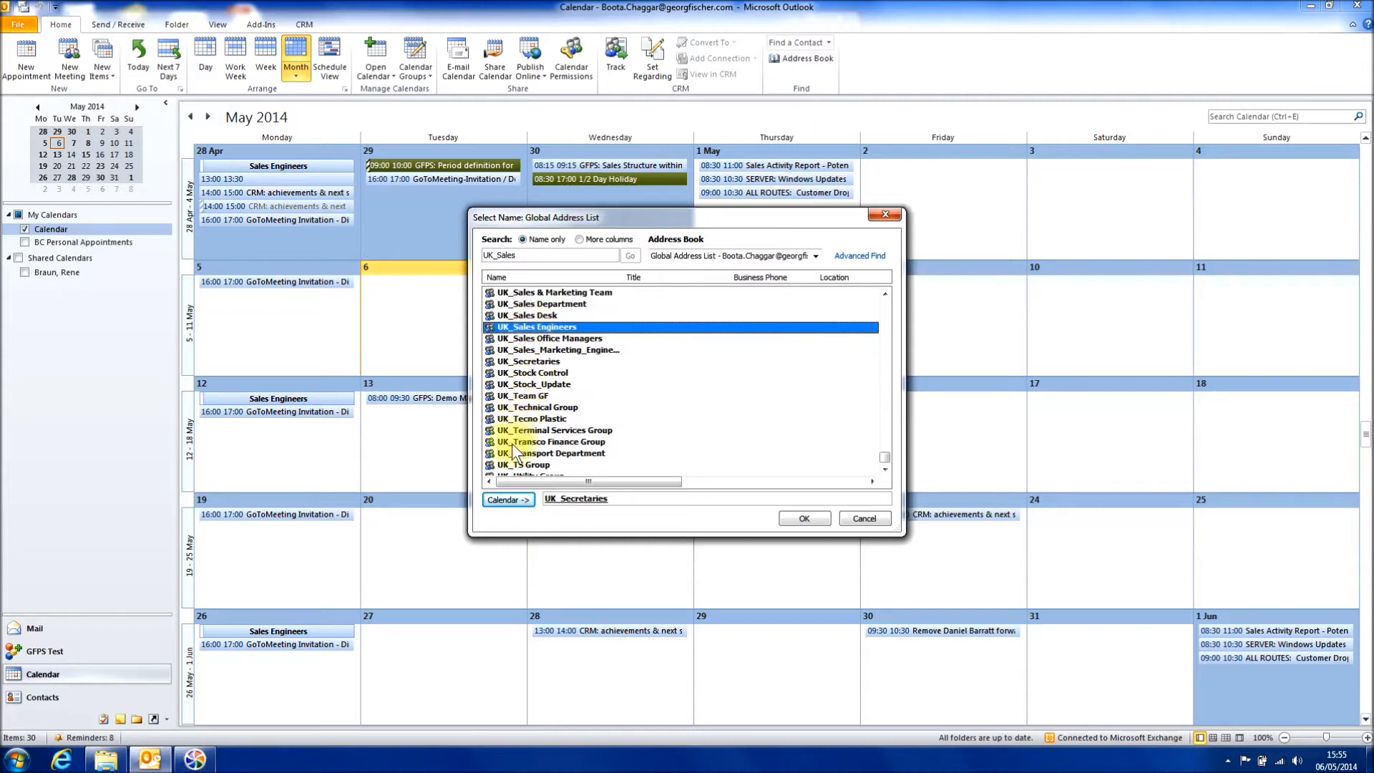
click(504, 499)
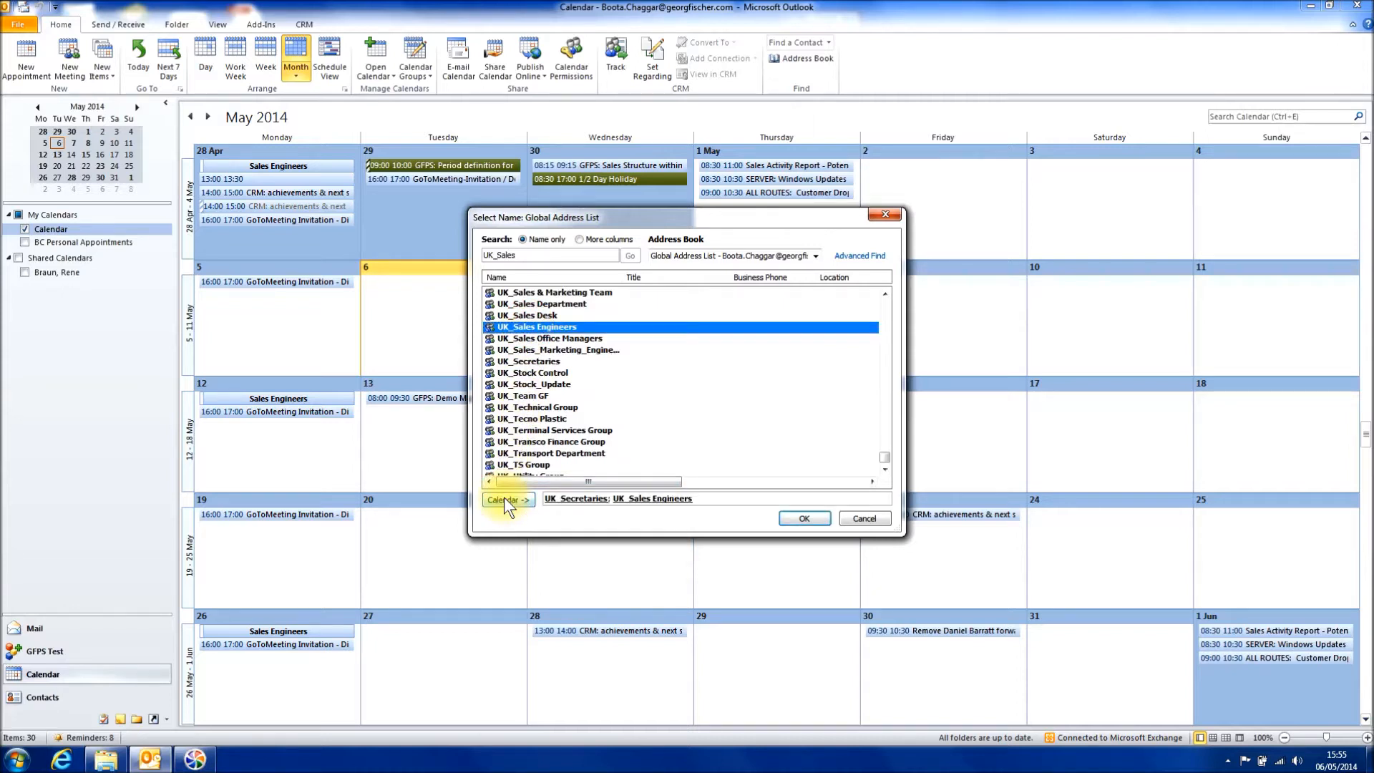
click(804, 516)
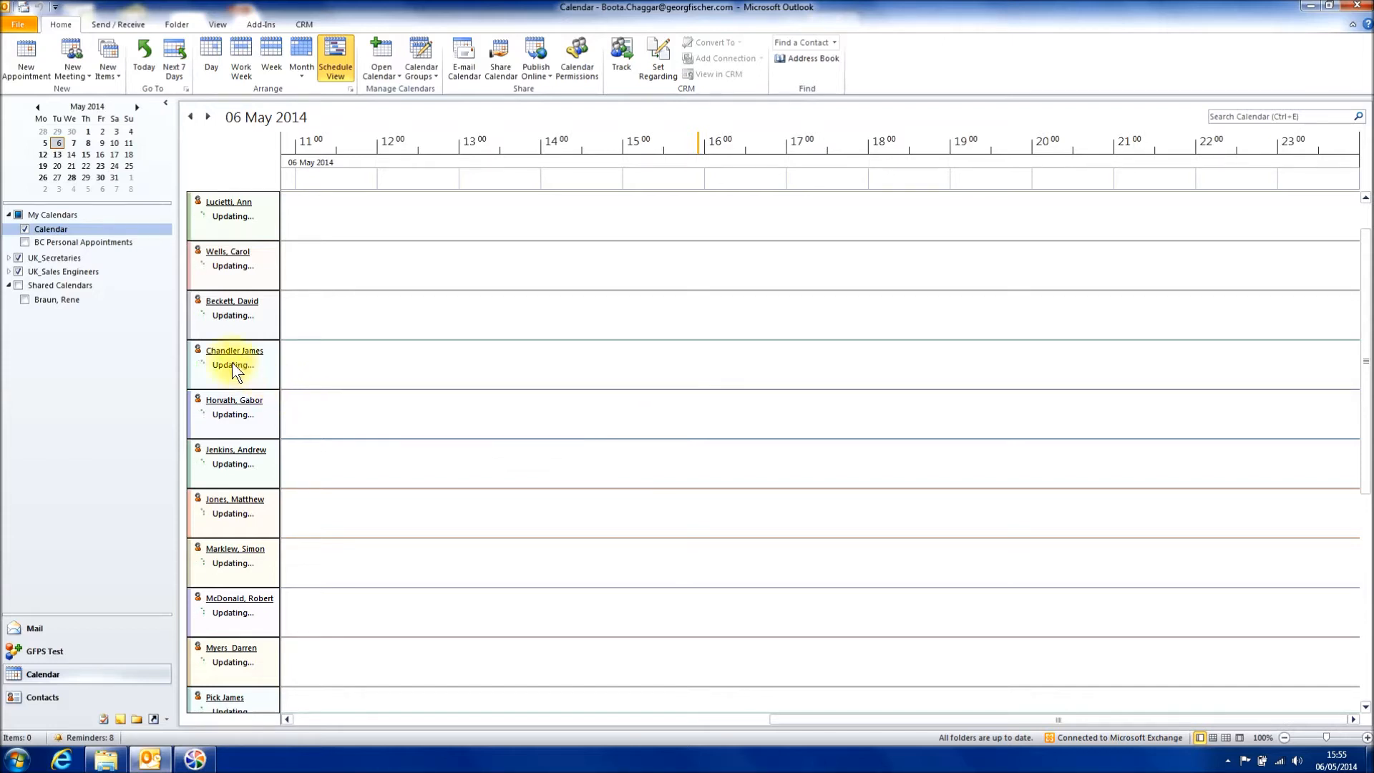
- Expand the UK_Sales Engineers group and compare all members' calendars in month view and schedule view
click(9, 271)
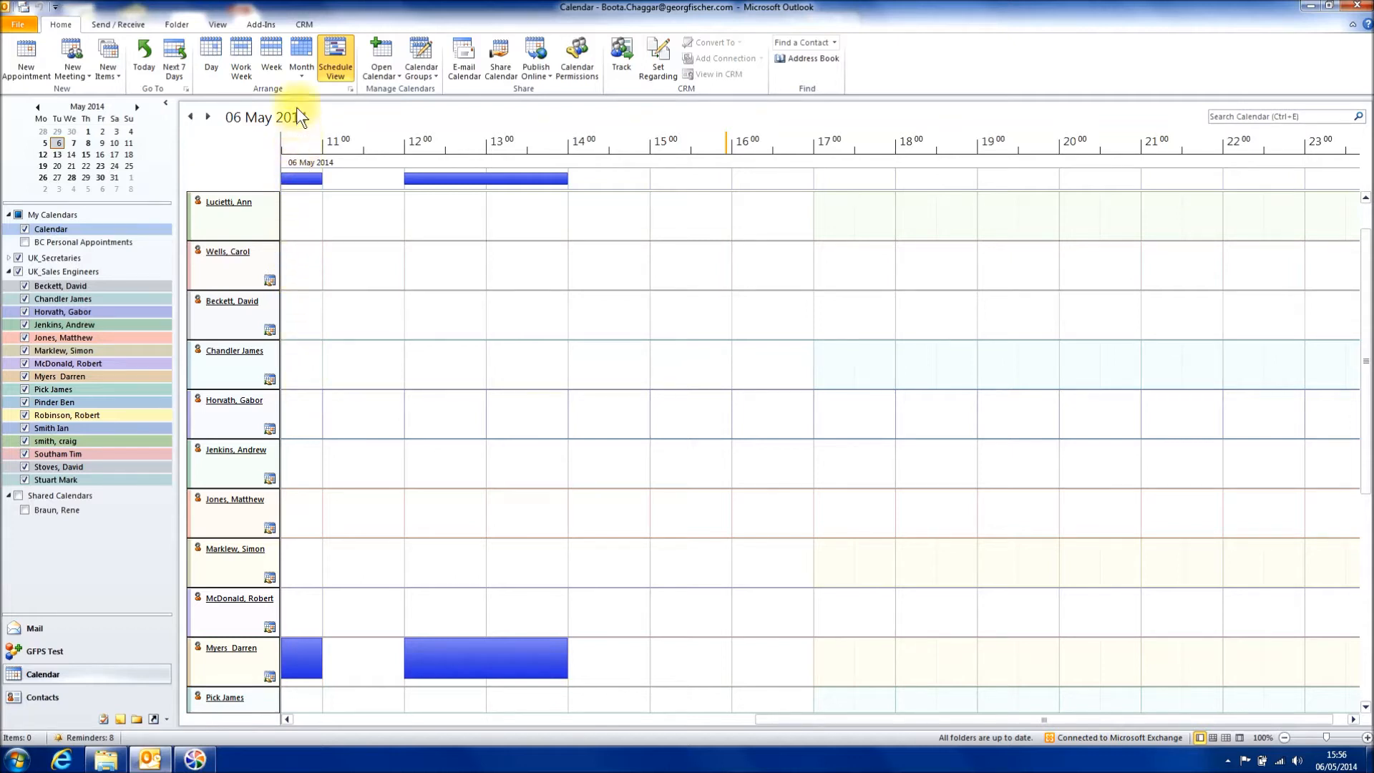
click(301, 50)
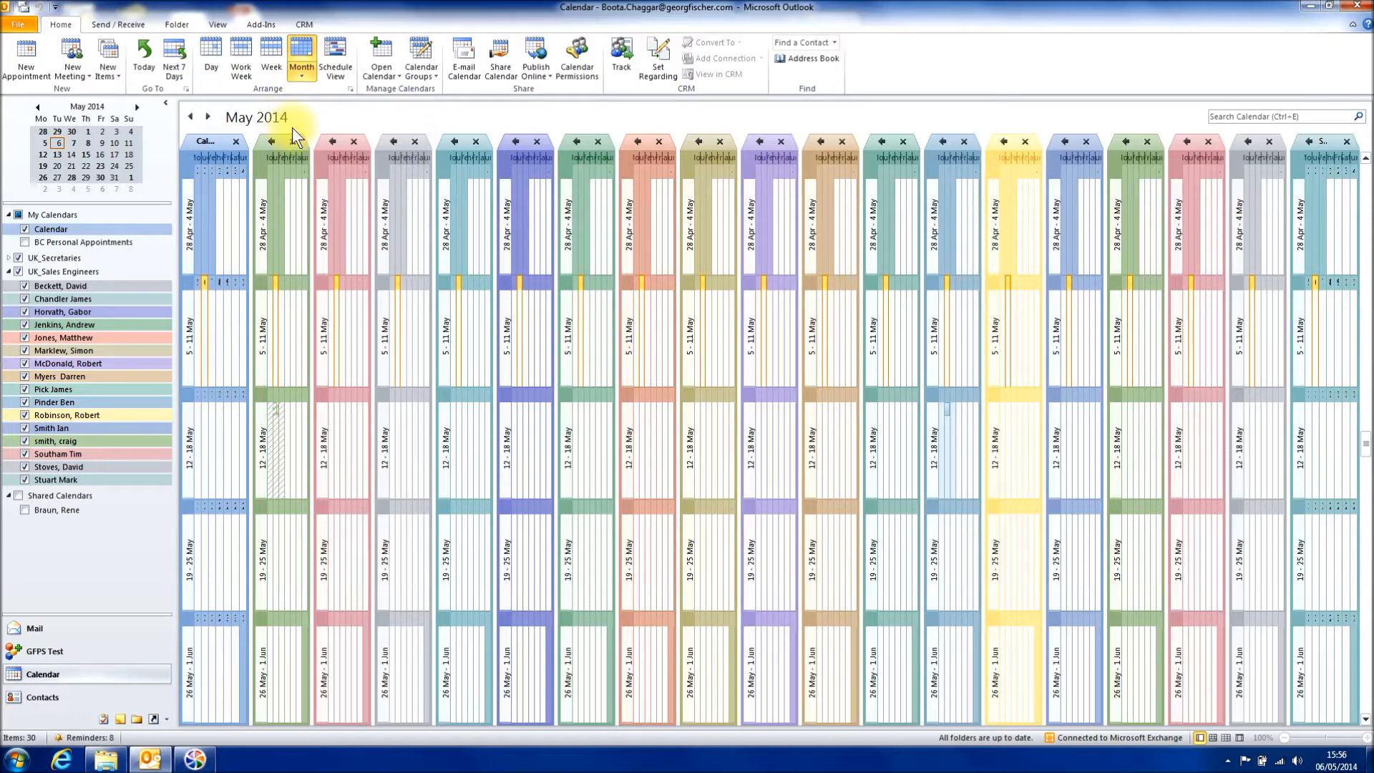
click(337, 69)
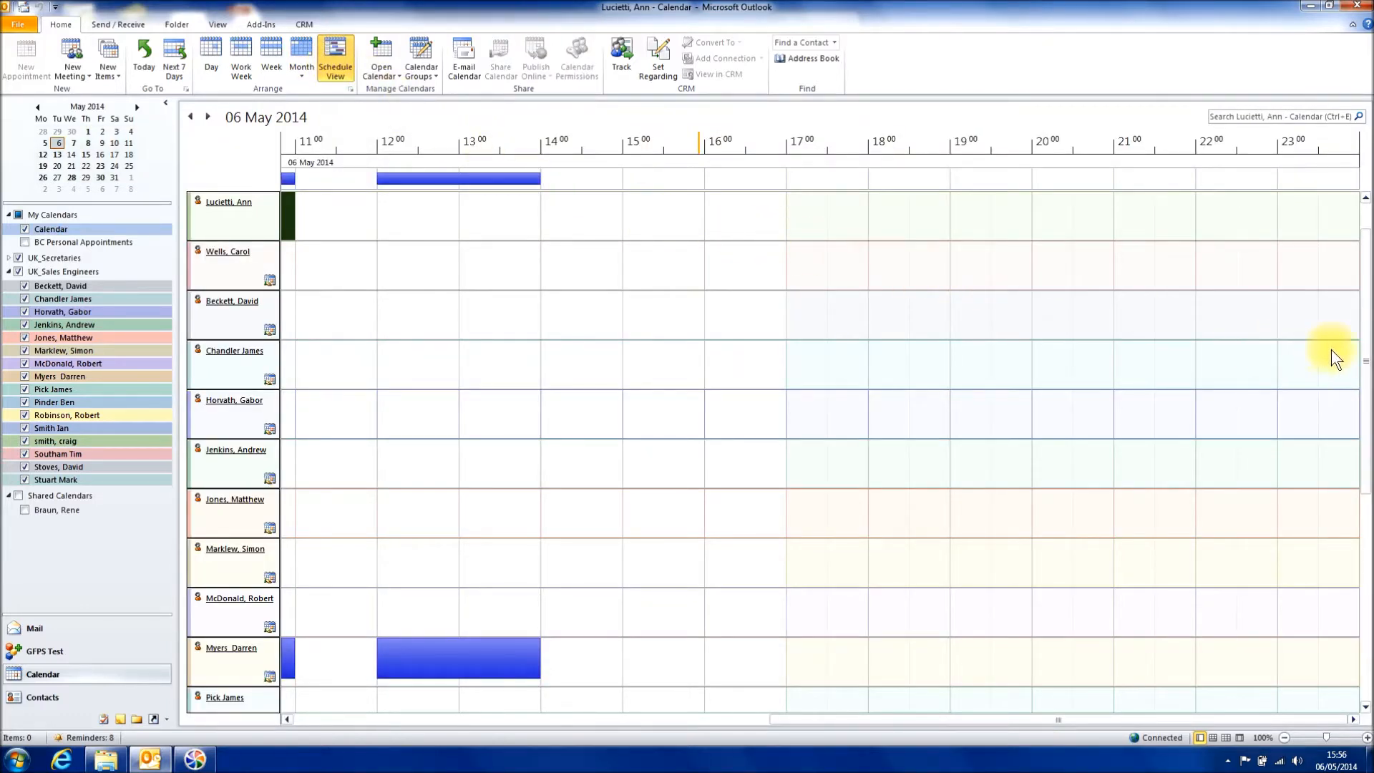
drag(1364, 349, 1338, 312)
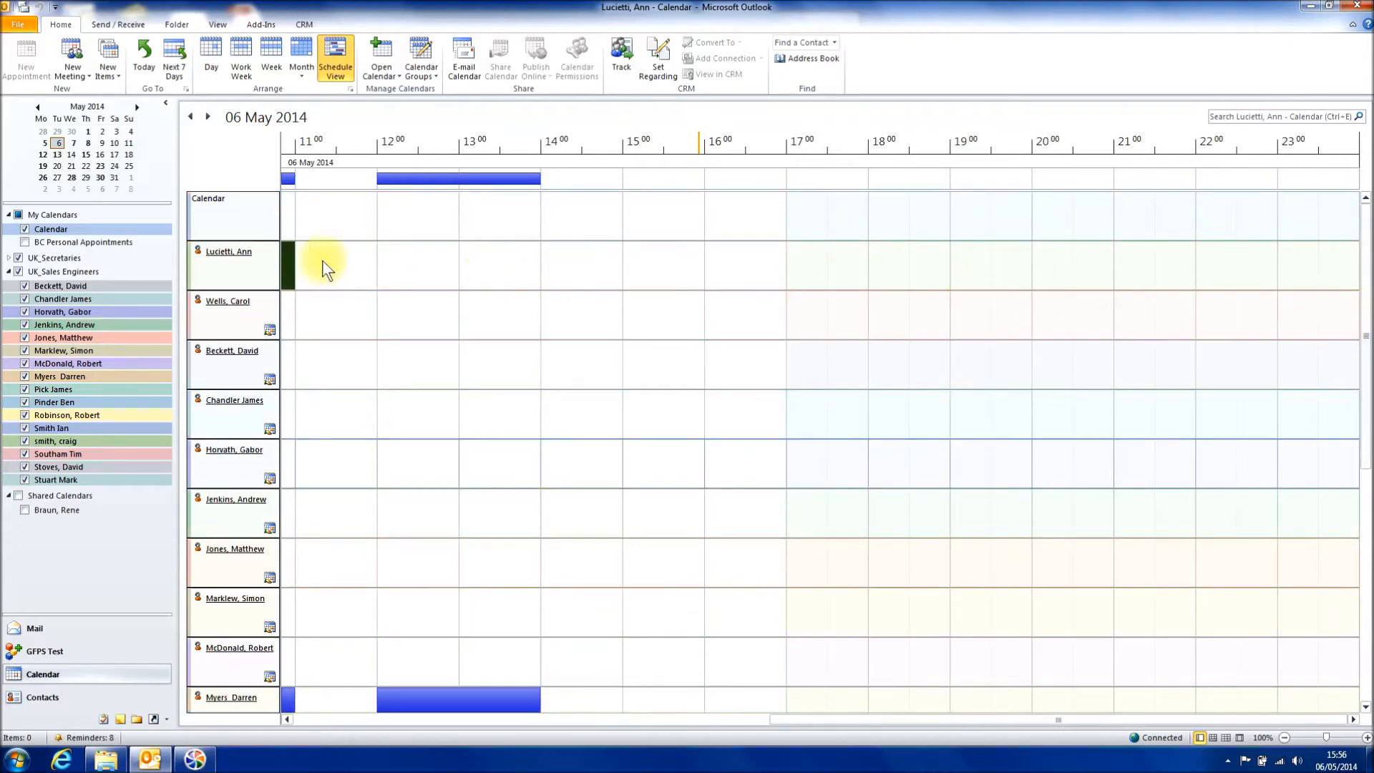
- Hide the UK_Sales Engineers calendars, collapse that group and expand the UK_Secretaries group
click(18, 273)
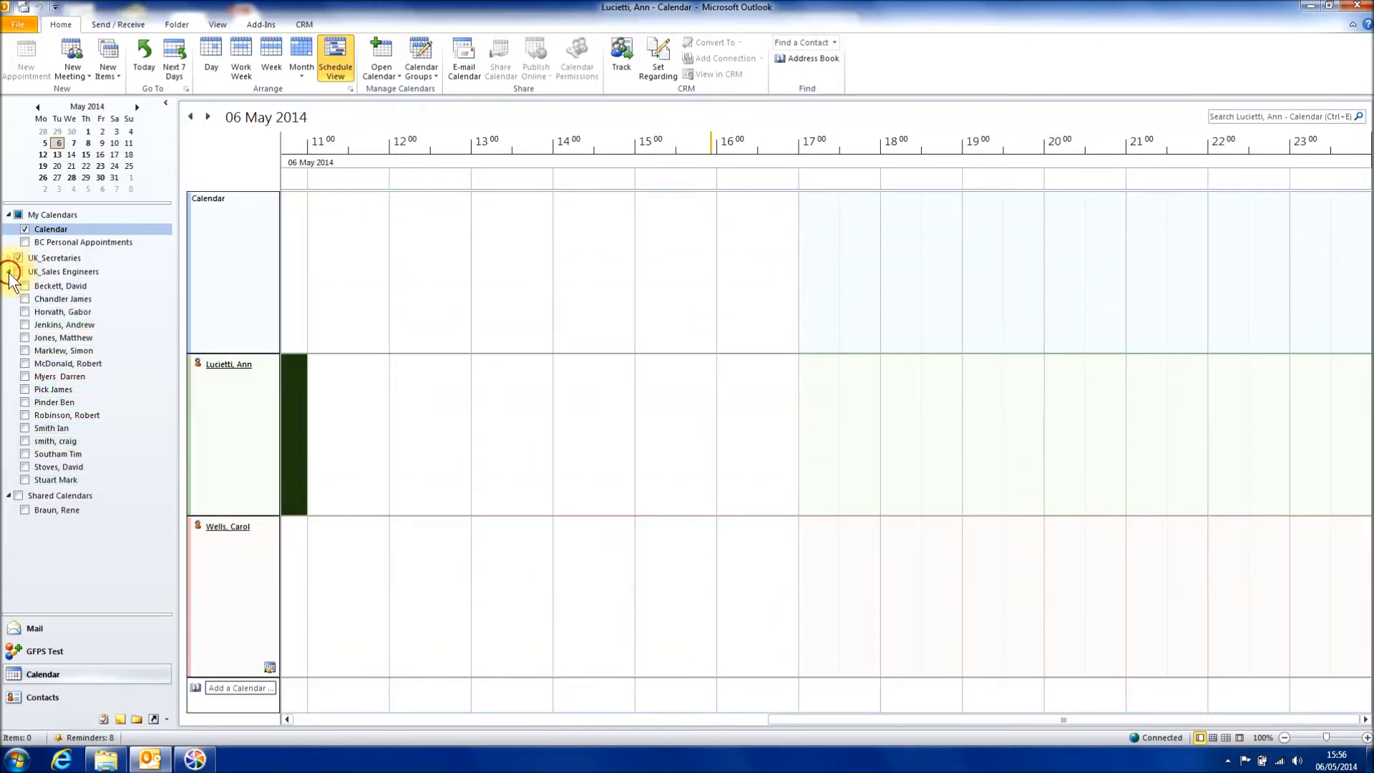
click(9, 272)
click(9, 258)
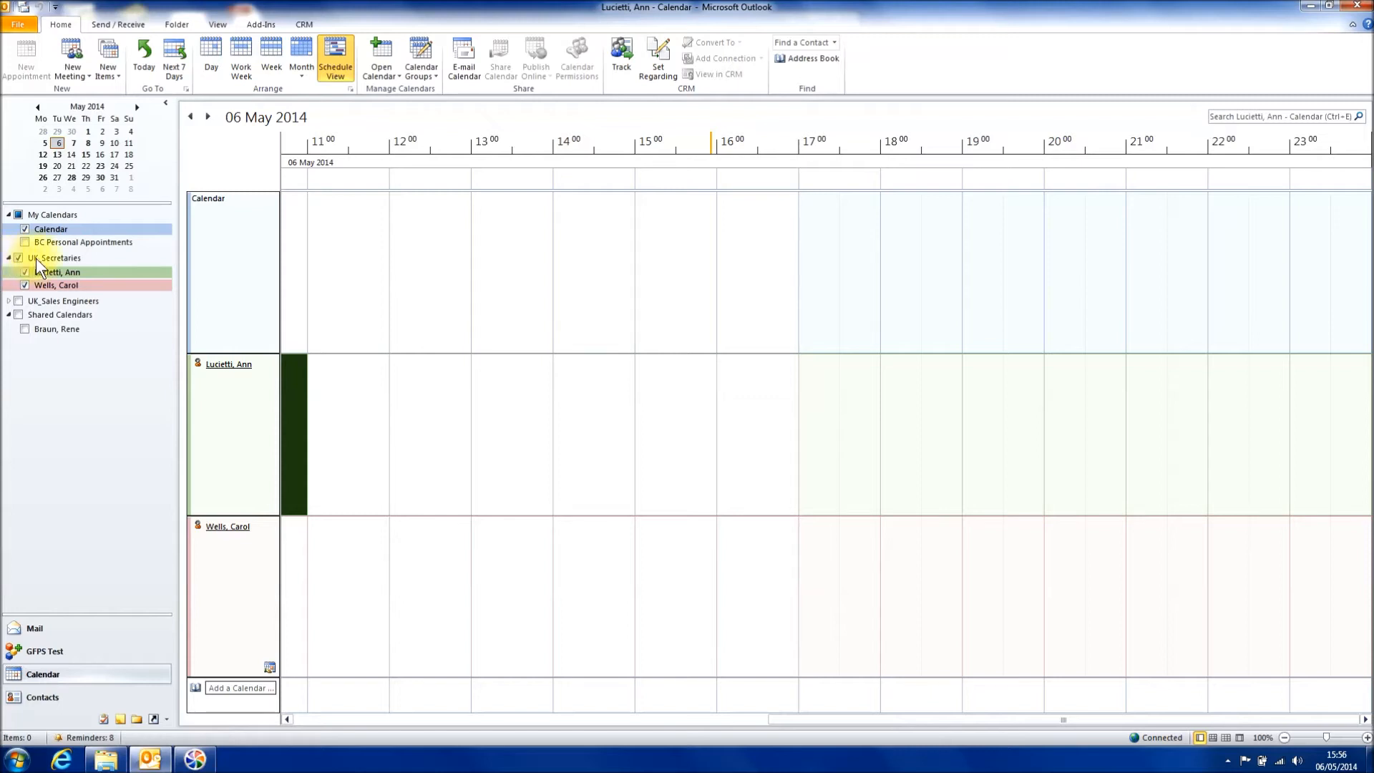
- Compare the UK_Secretaries calendars in month and schedule views, return to month view, and hide and collapse the group
click(299, 60)
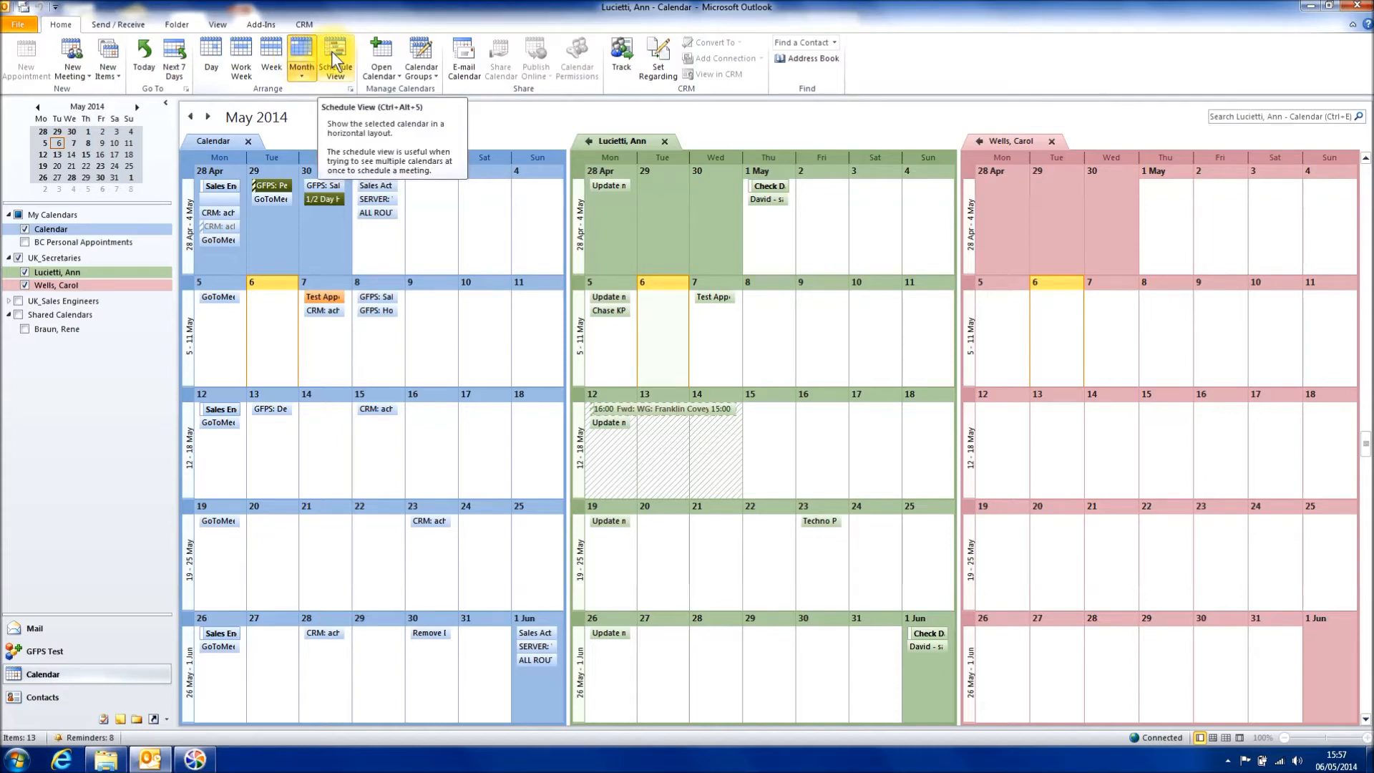
click(332, 50)
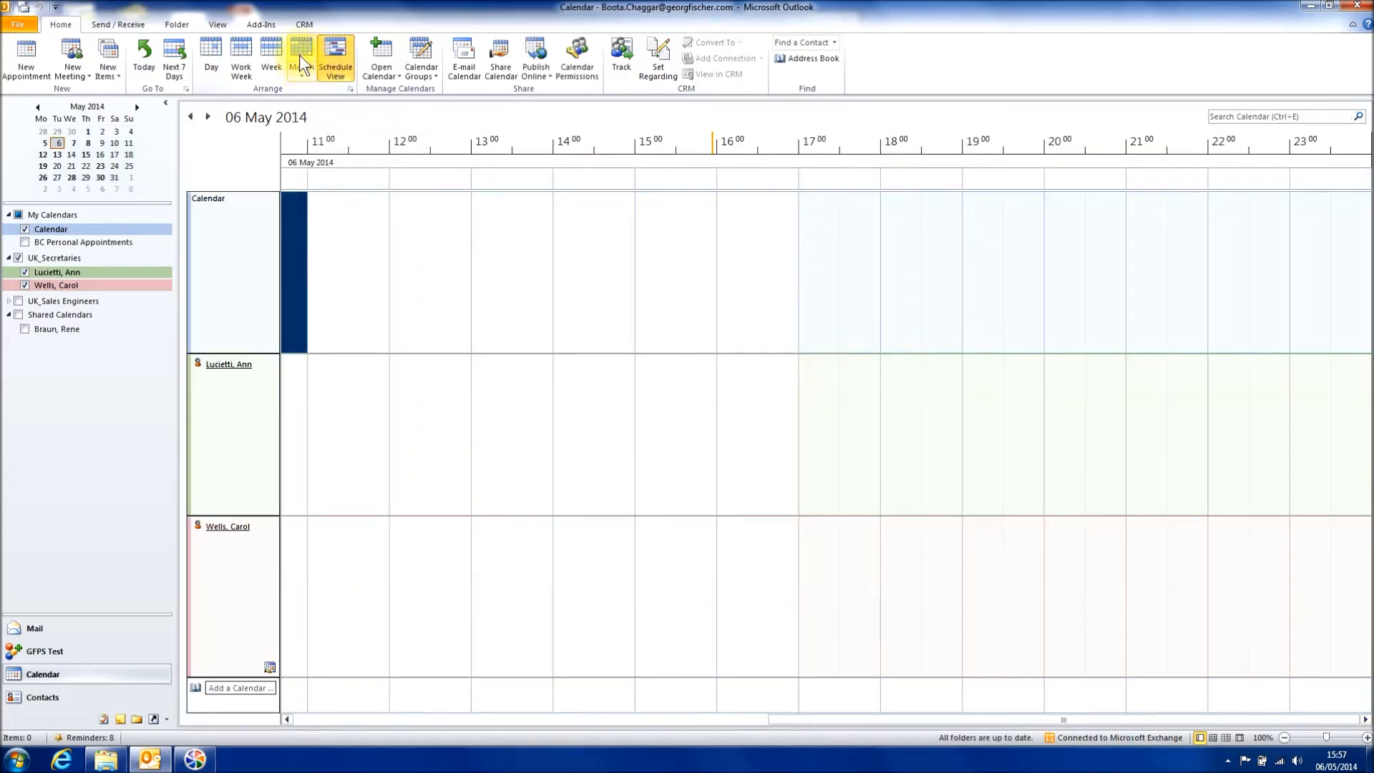
click(299, 53)
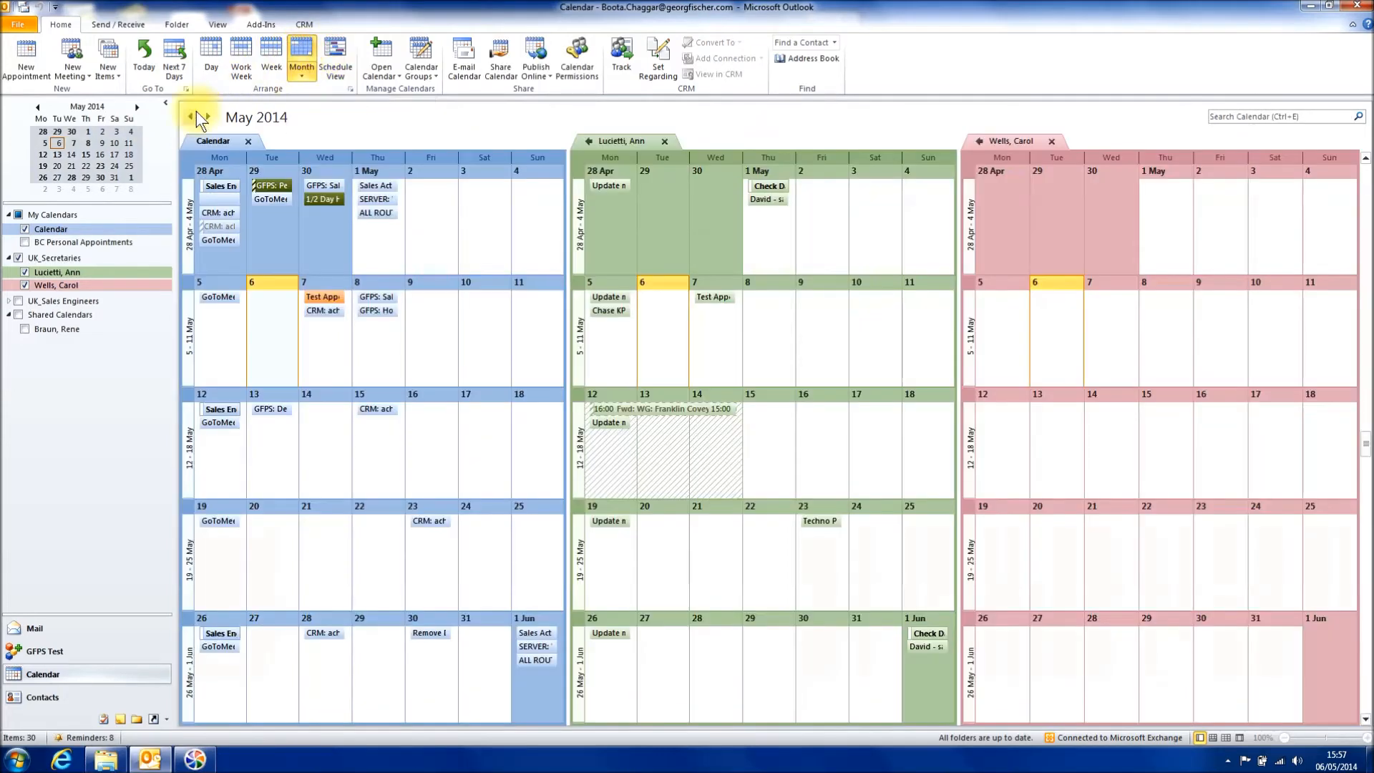
click(19, 259)
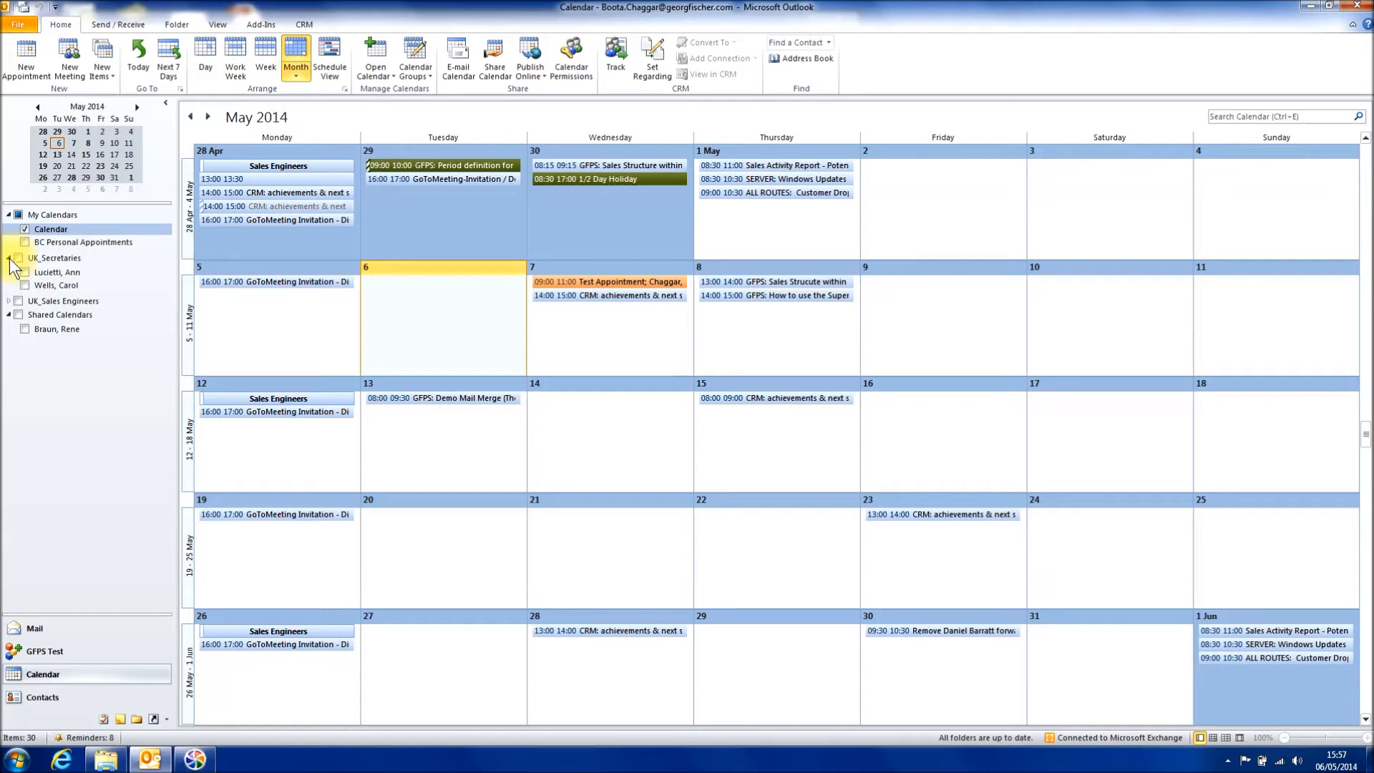
click(9, 259)
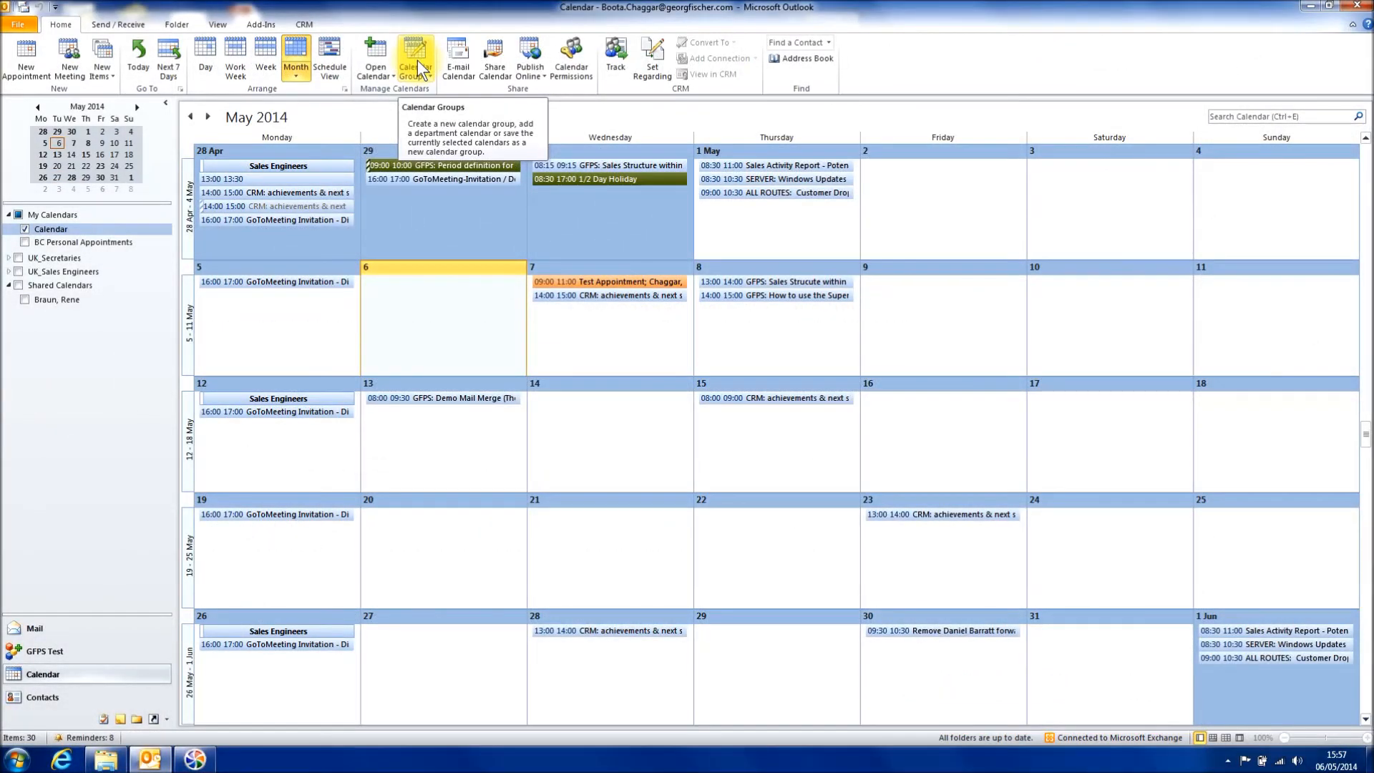
- Create a new calendar group named MS CRM Team
click(418, 60)
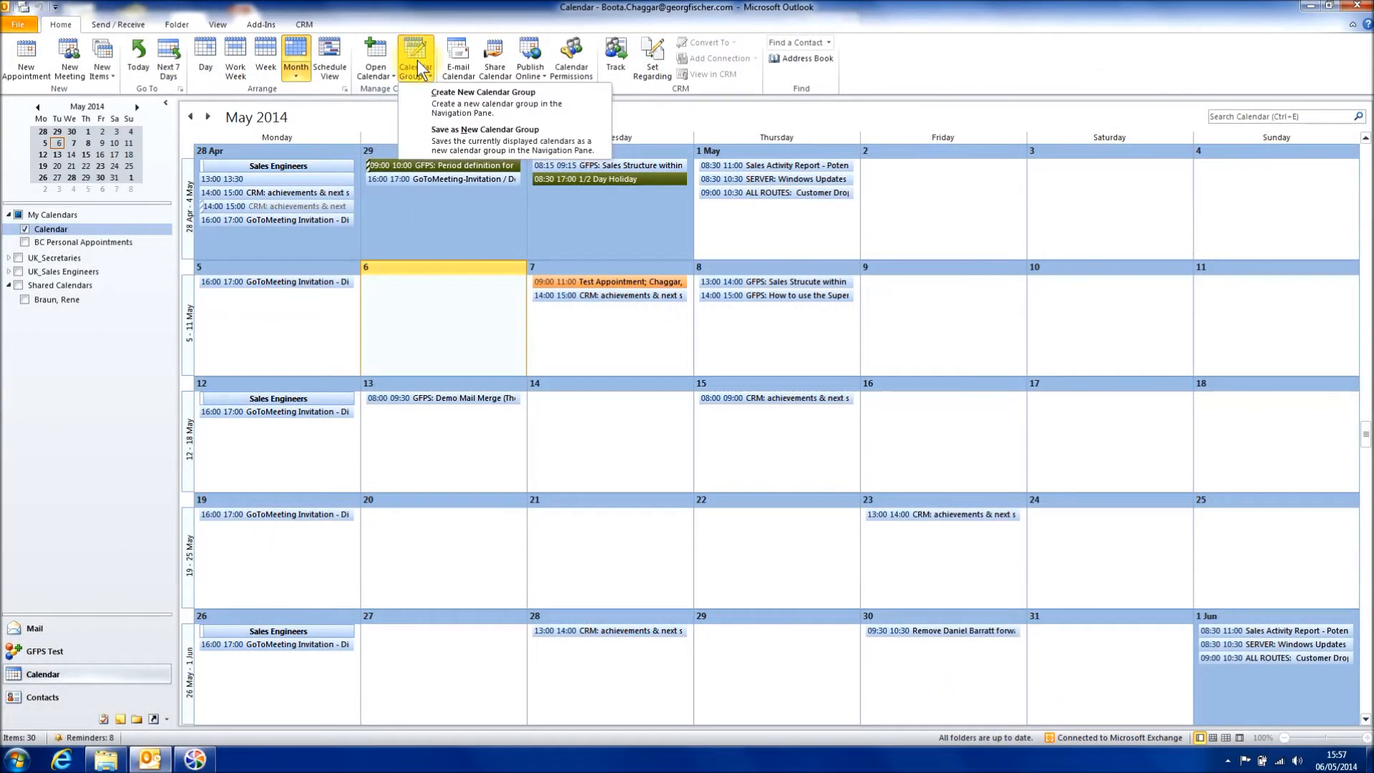
click(420, 101)
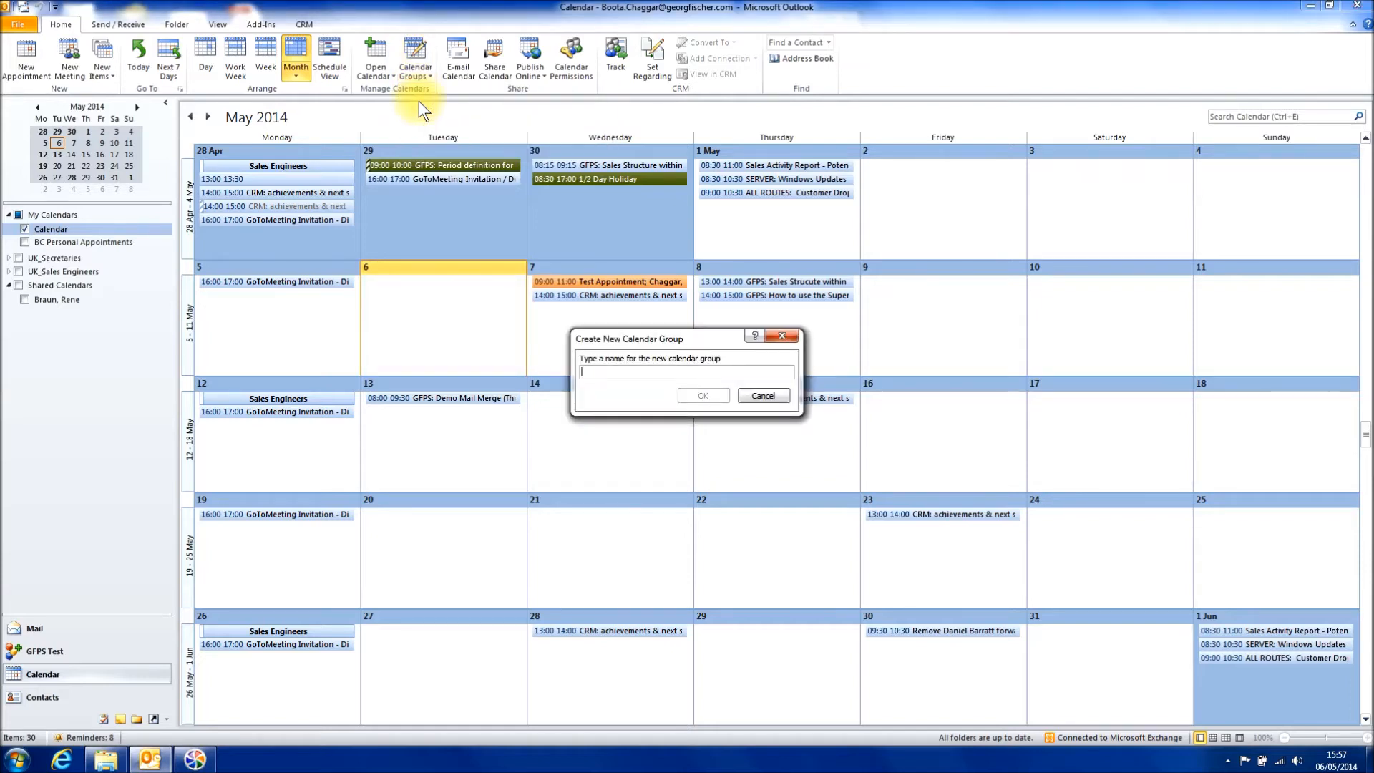
text(MS)
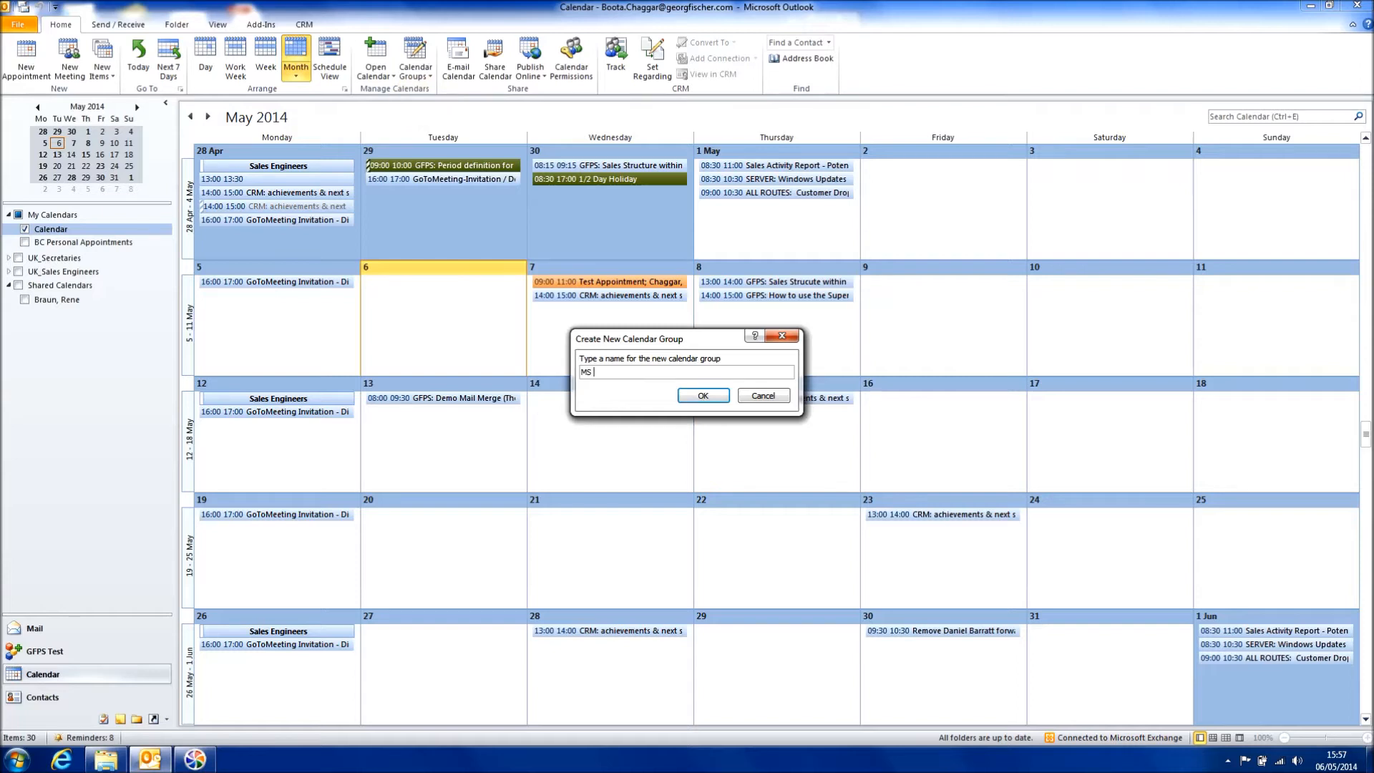
text( CRM Team)
click(694, 396)
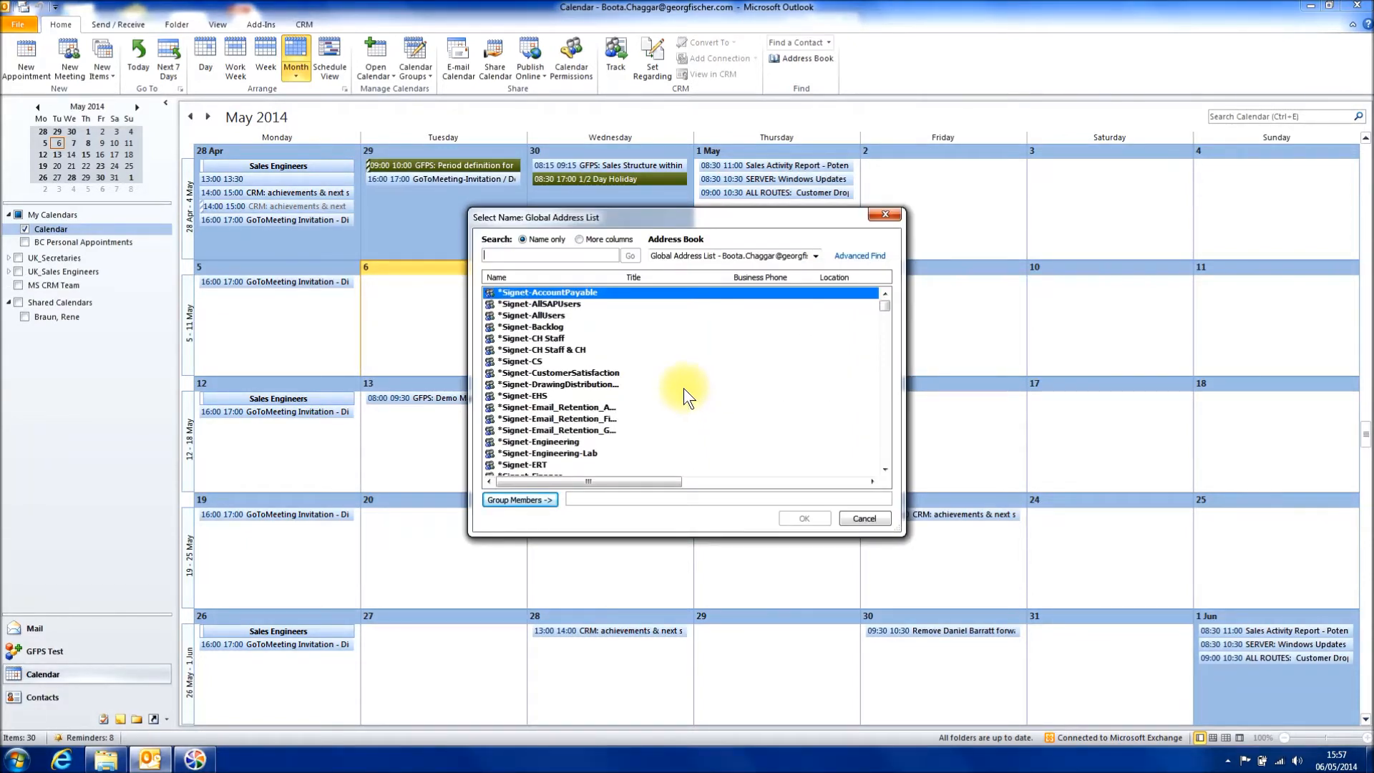
- Find two colleagues by surname in the Global Address List and add both as members of the MS CRM Team group
text(kollend)
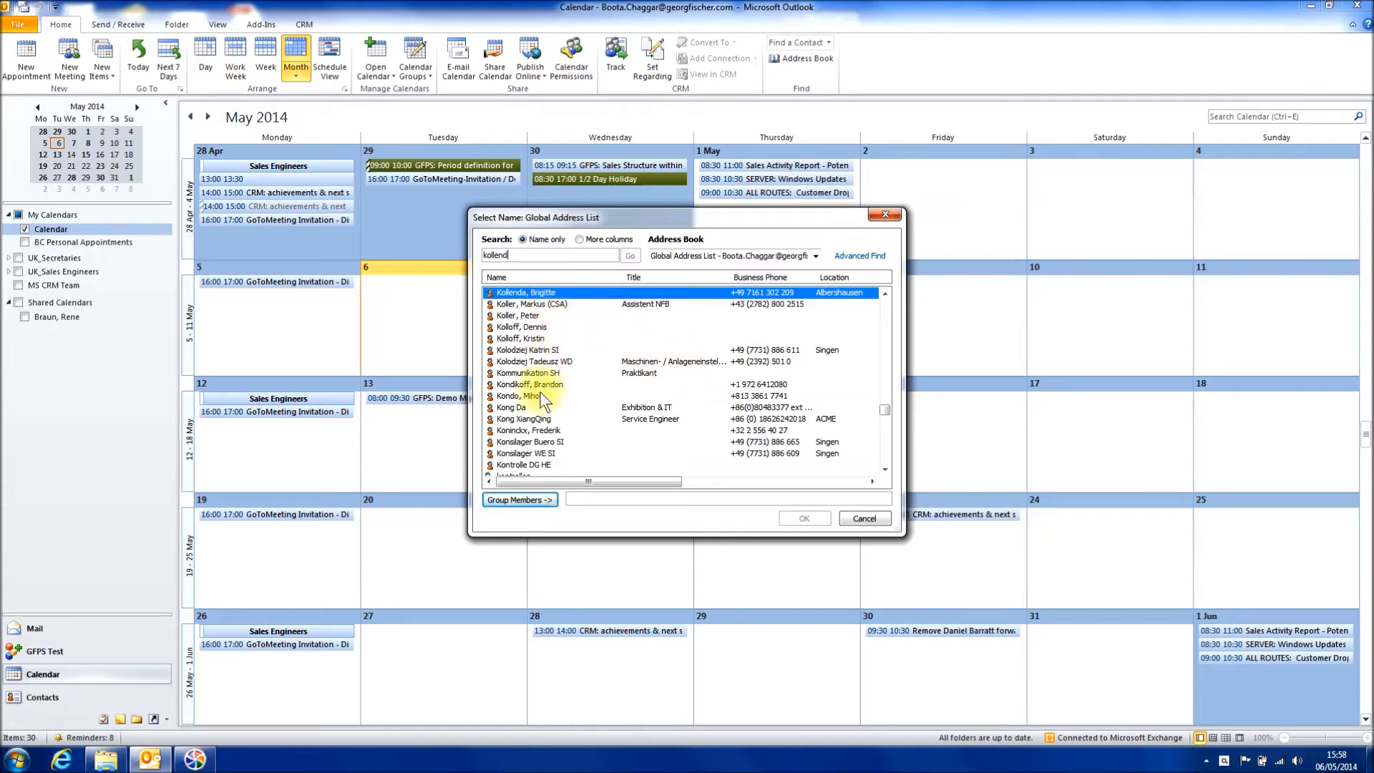
click(517, 500)
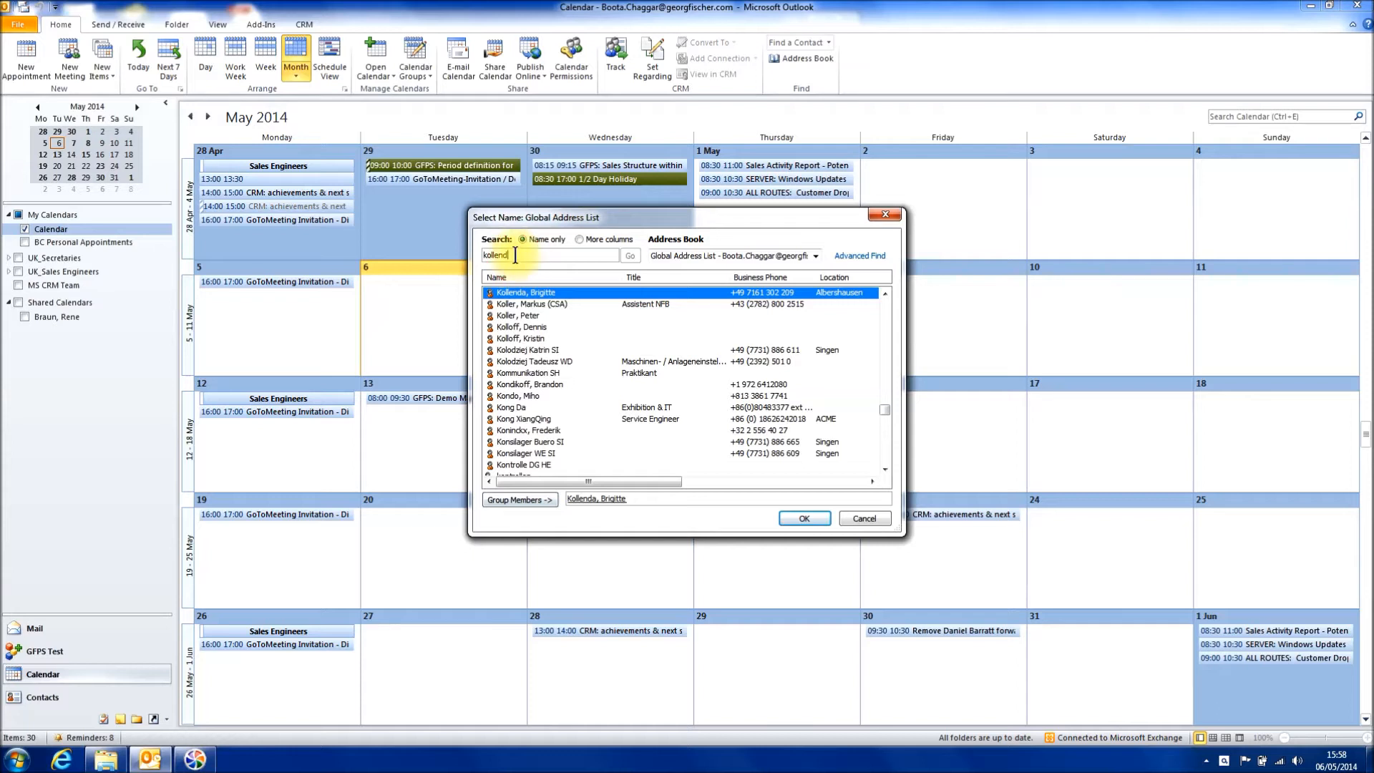
key(BackSpace)
key(BackSpace)
key(BackSpace)
key(BackSpace)
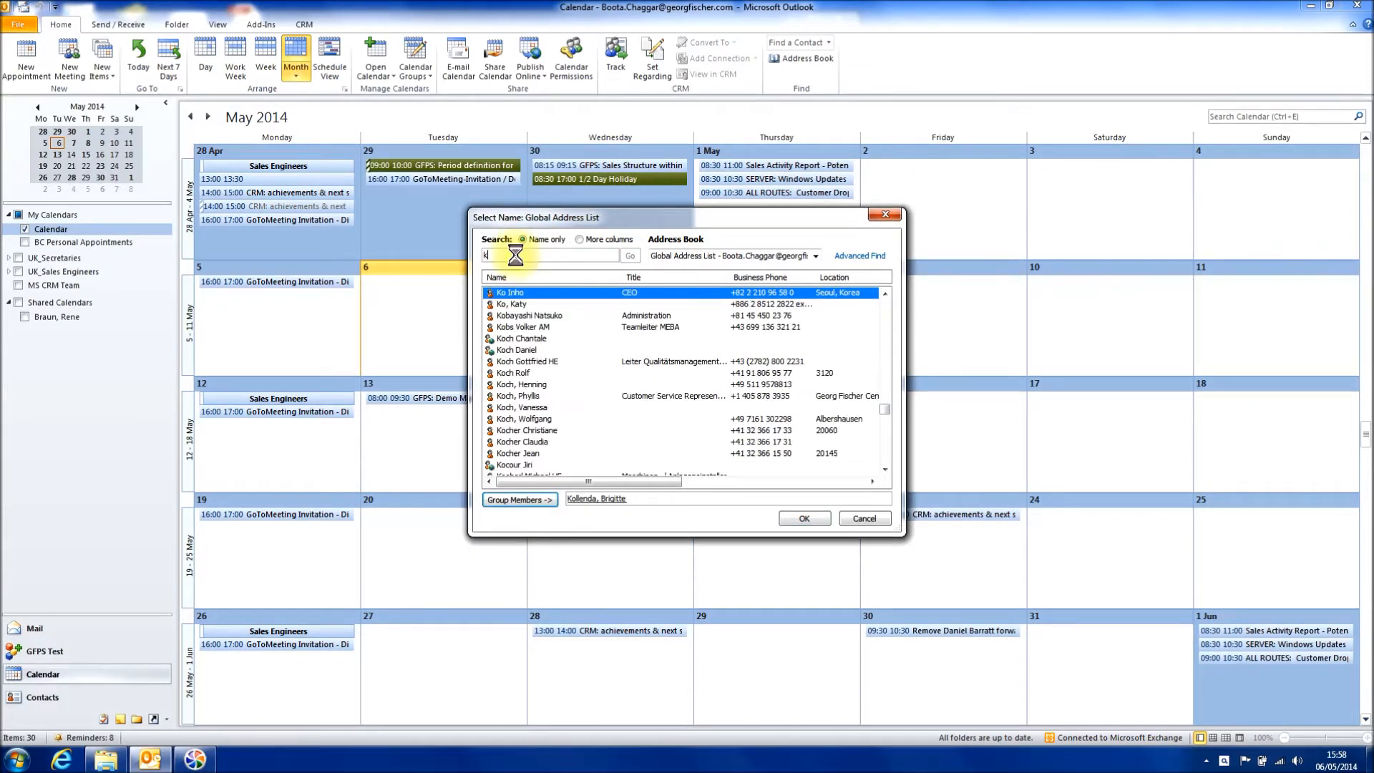
key(BackSpace)
text(s)
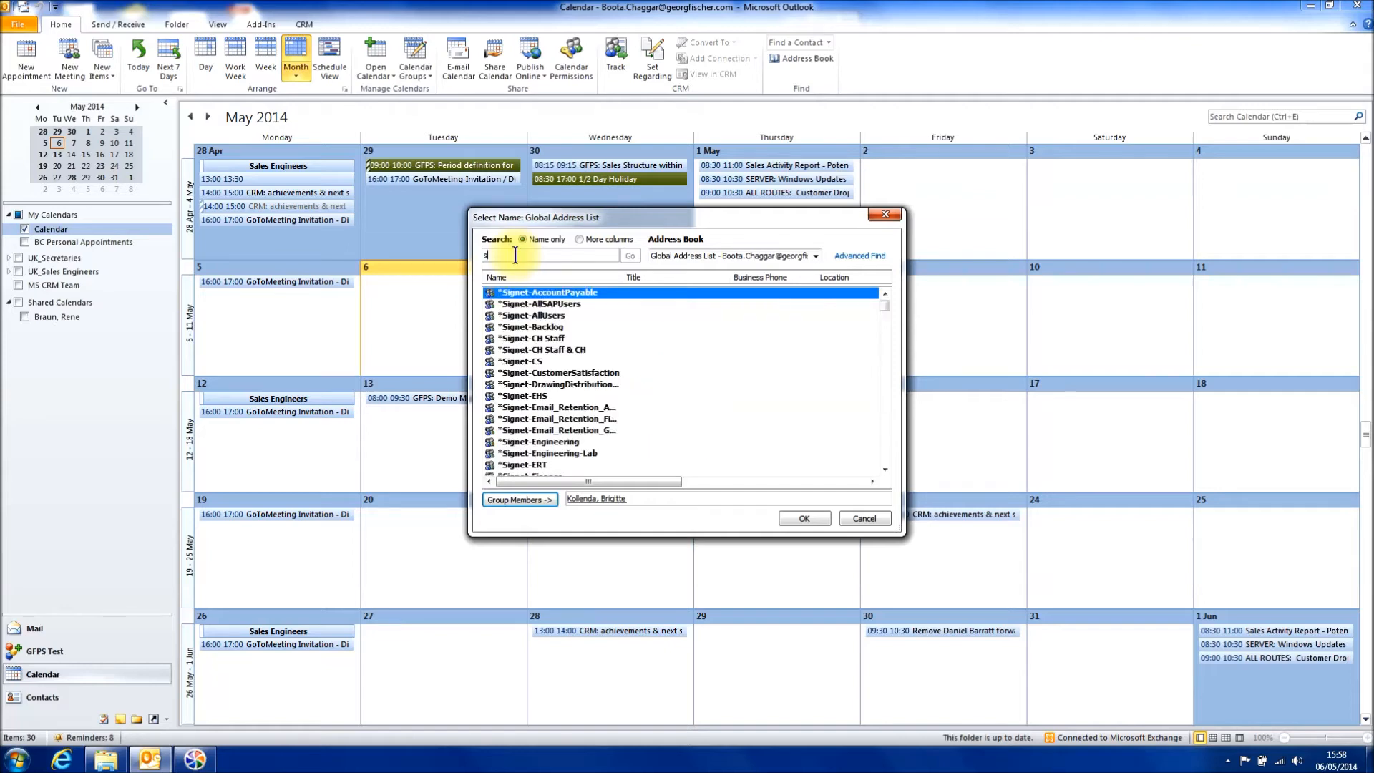
text(chief)
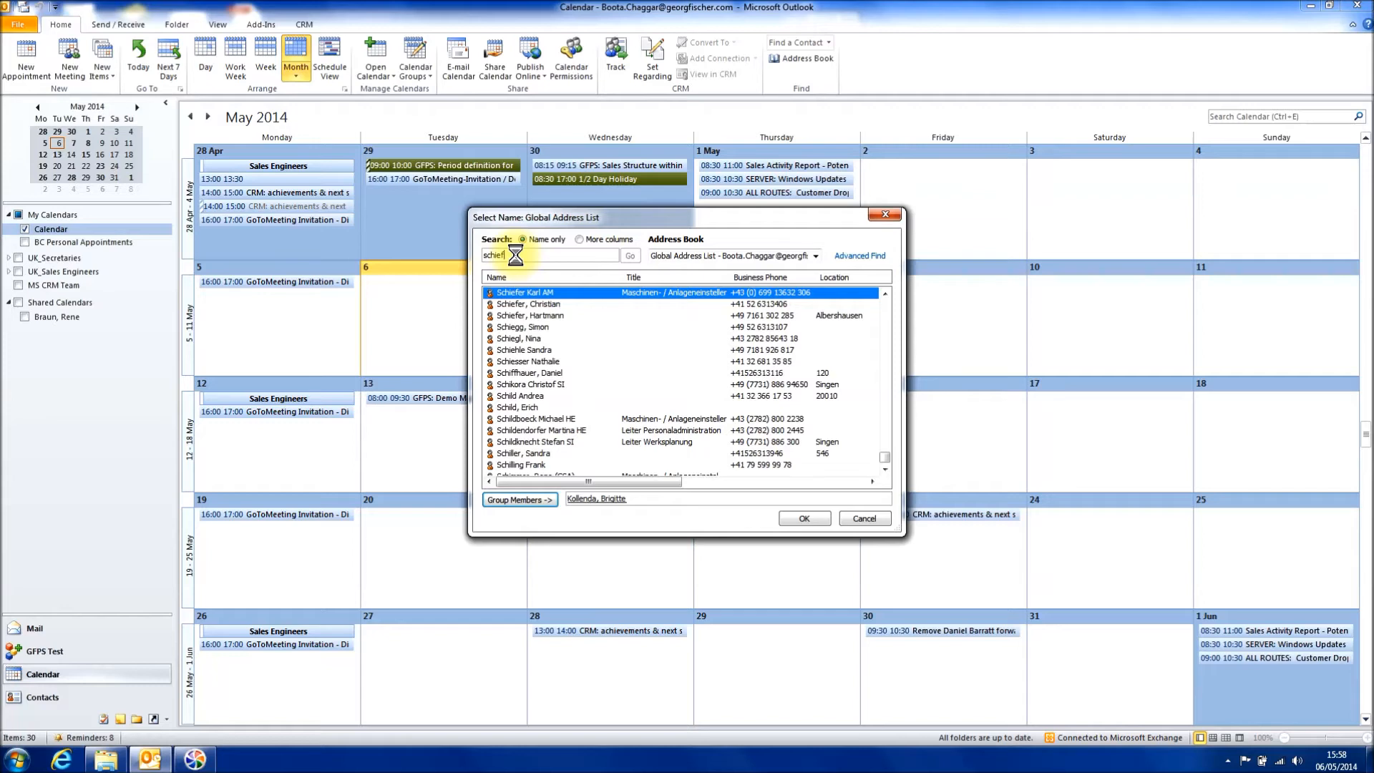
click(525, 315)
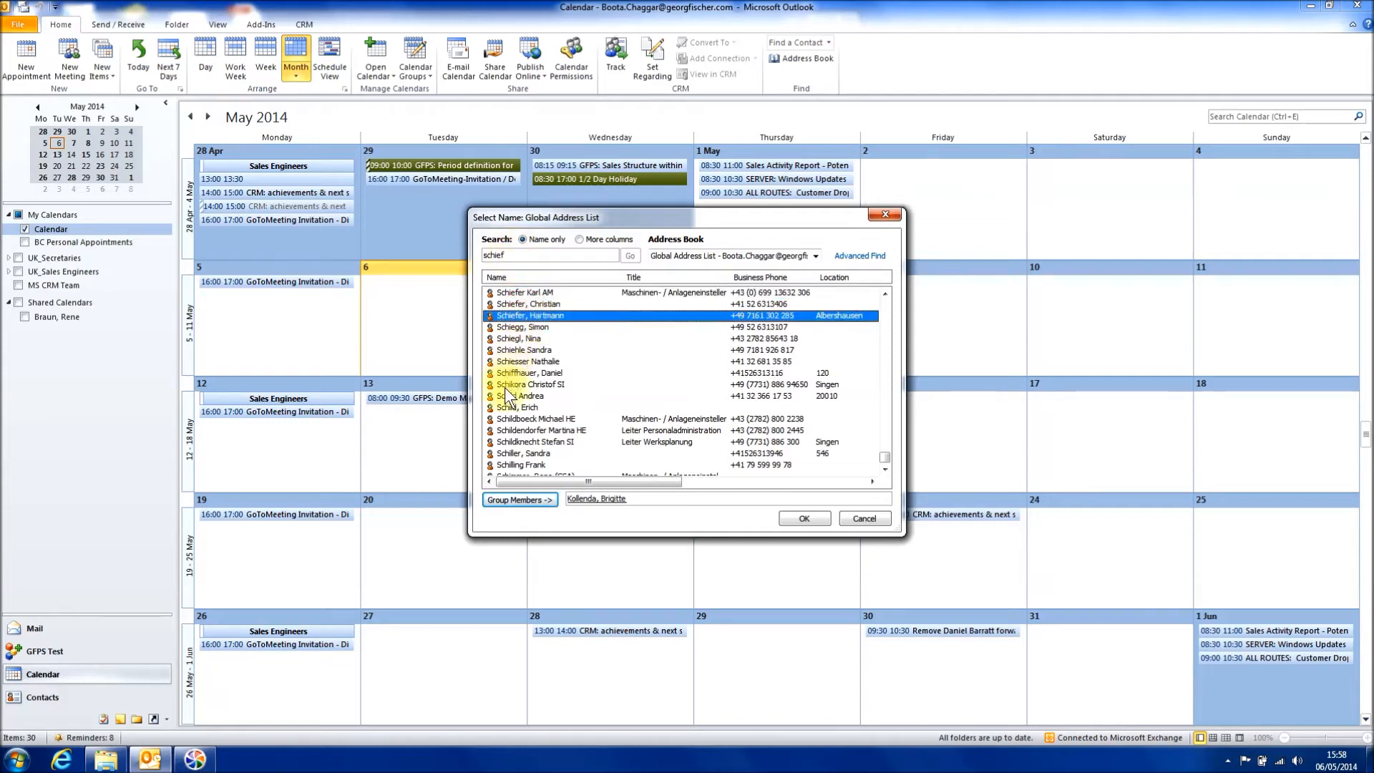
click(502, 498)
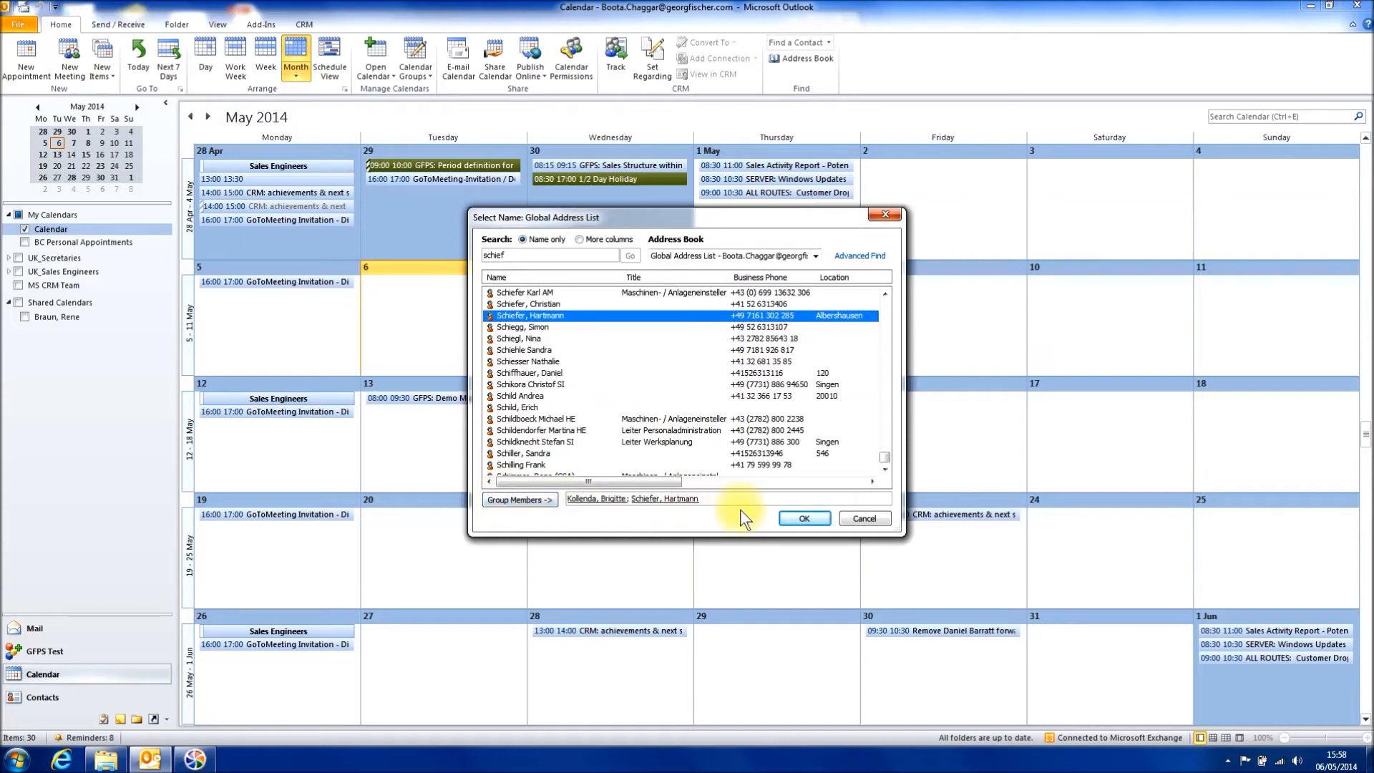
click(791, 525)
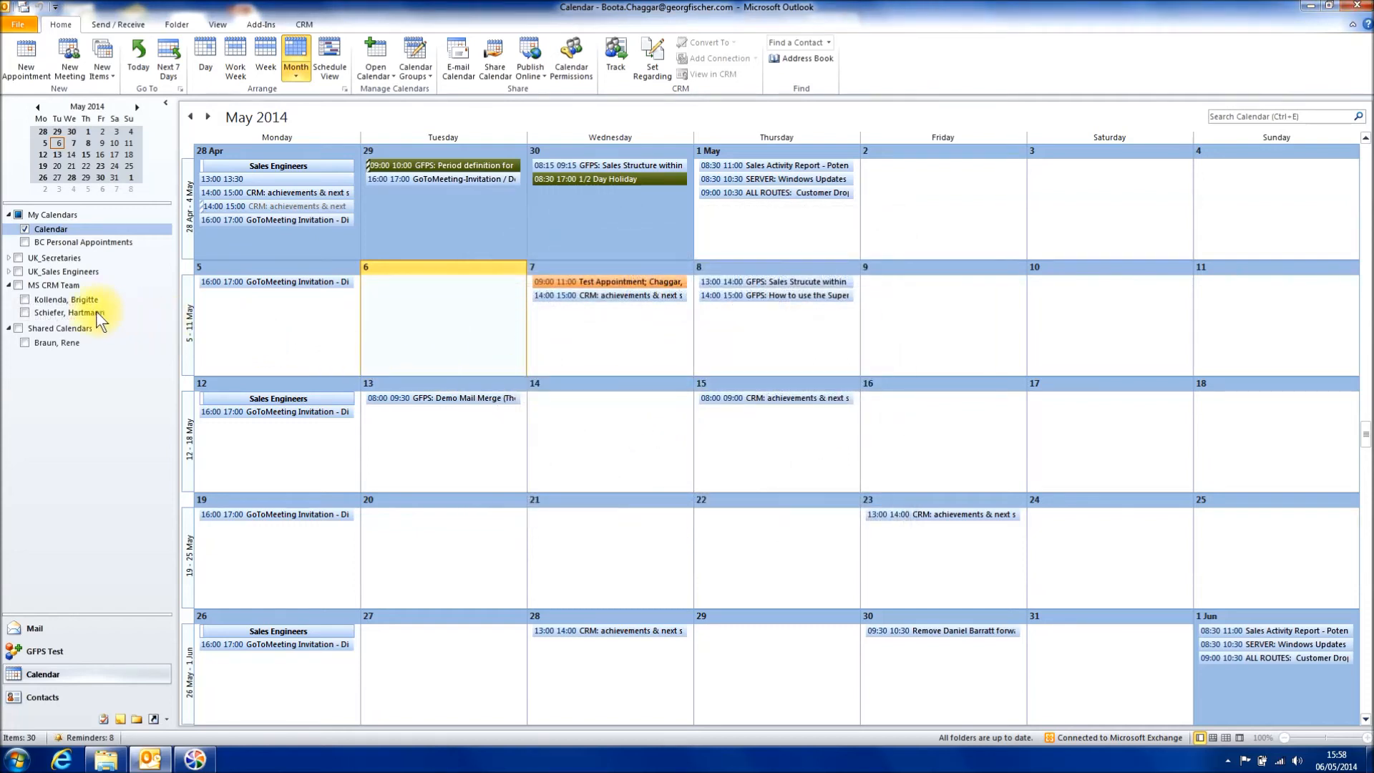
- Move the colleague's calendar under Shared Calendars up into the MS CRM Team group and display all of the group's calendars
click(17, 286)
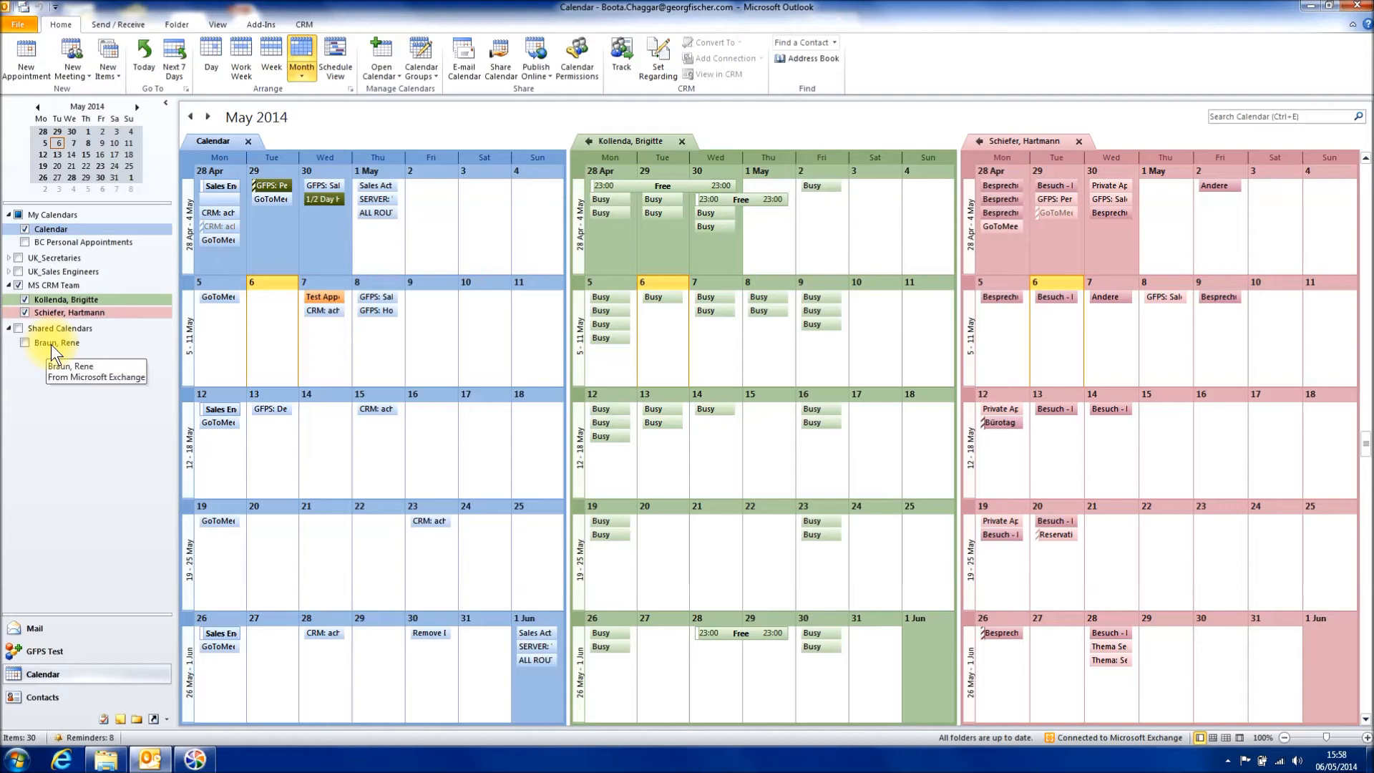
click(25, 342)
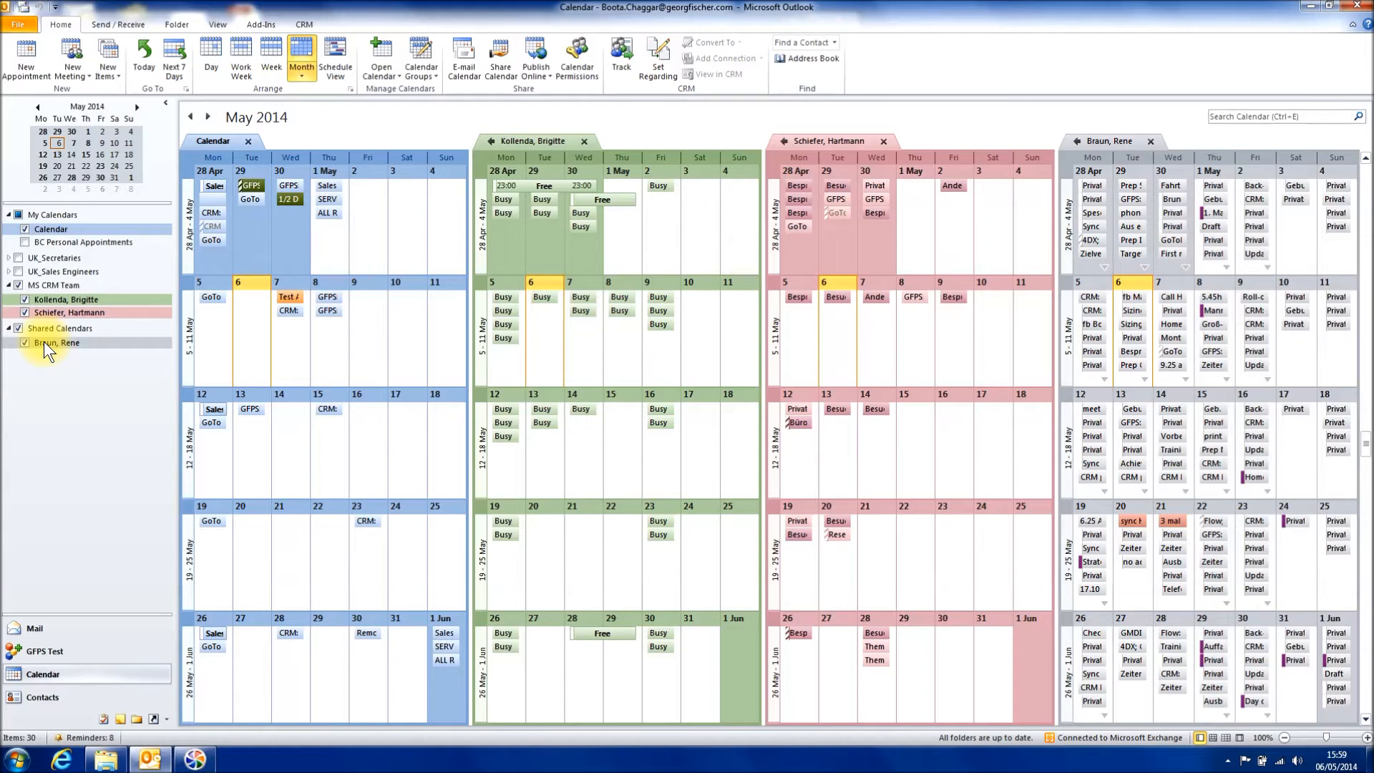
right_click(44, 341)
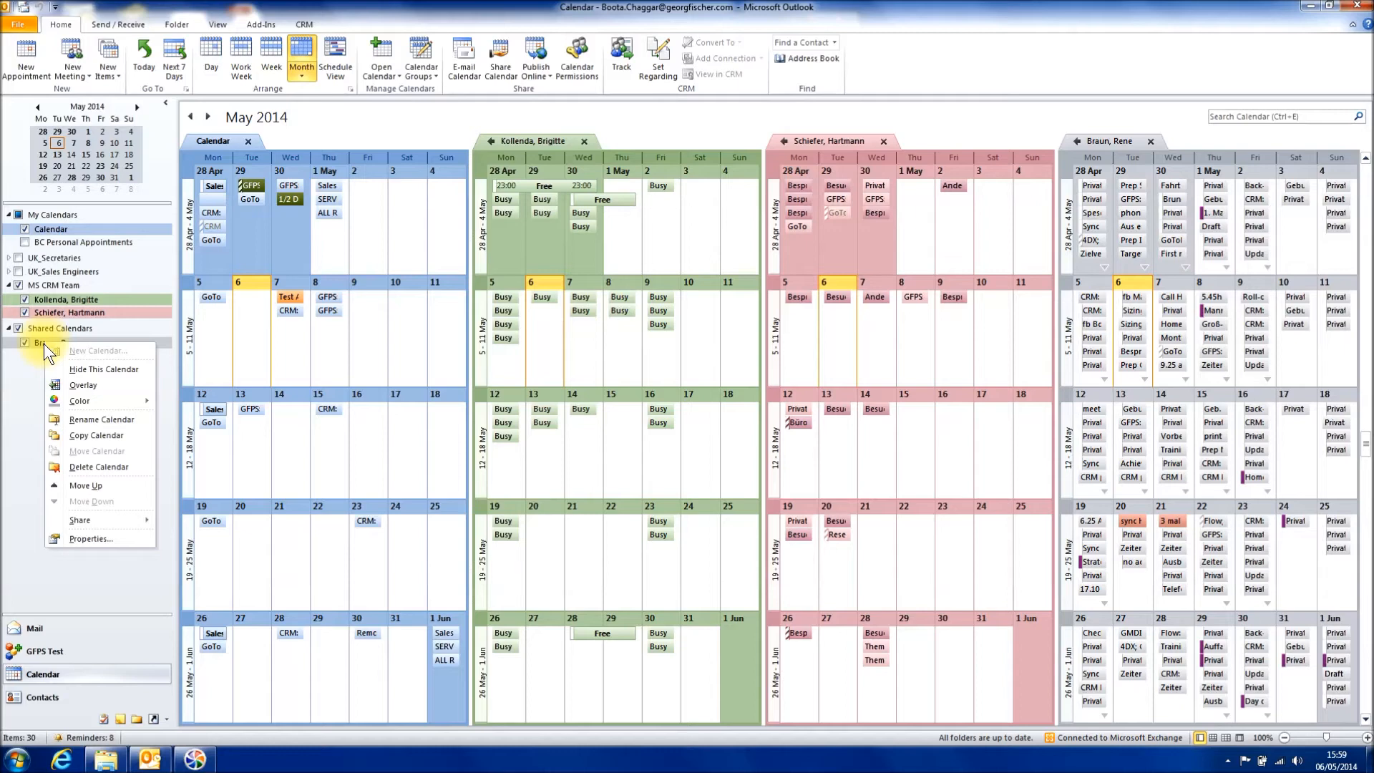
click(79, 487)
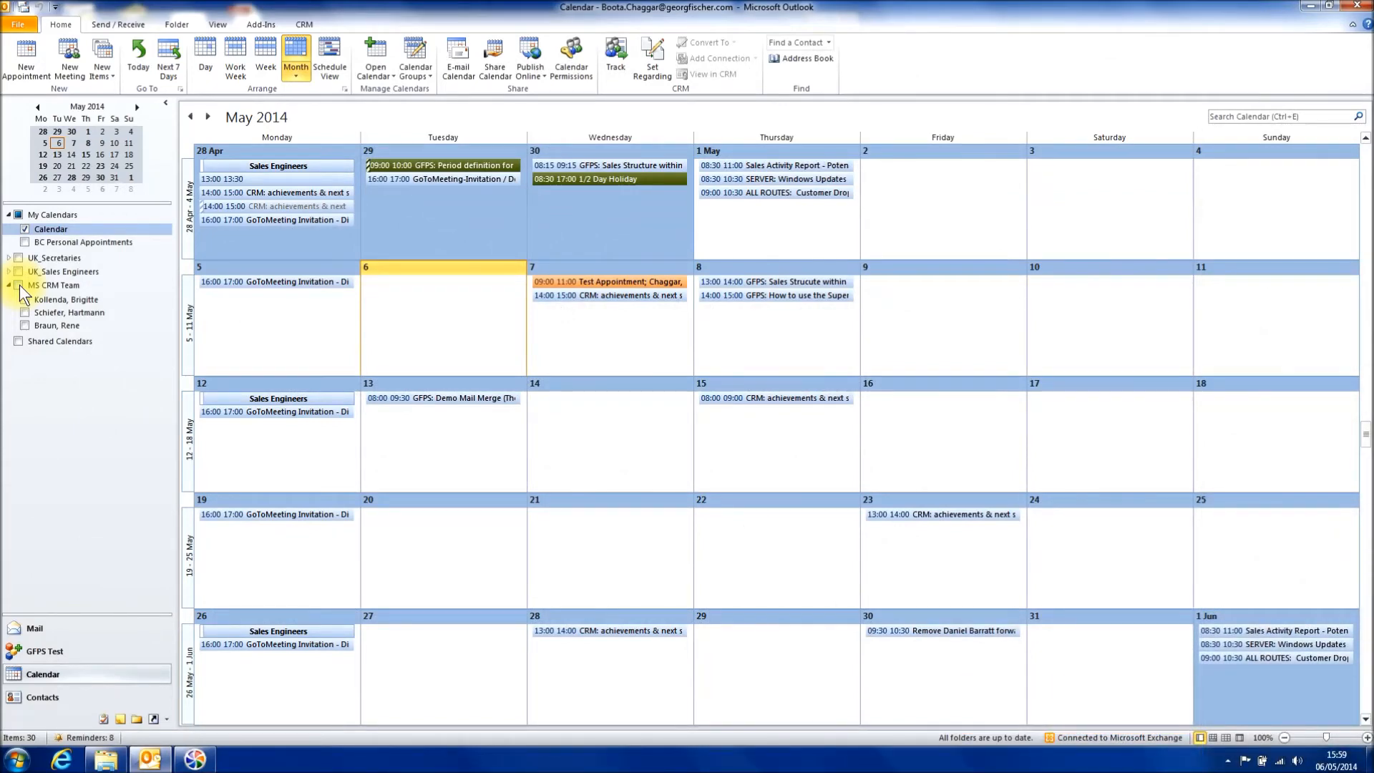
click(20, 285)
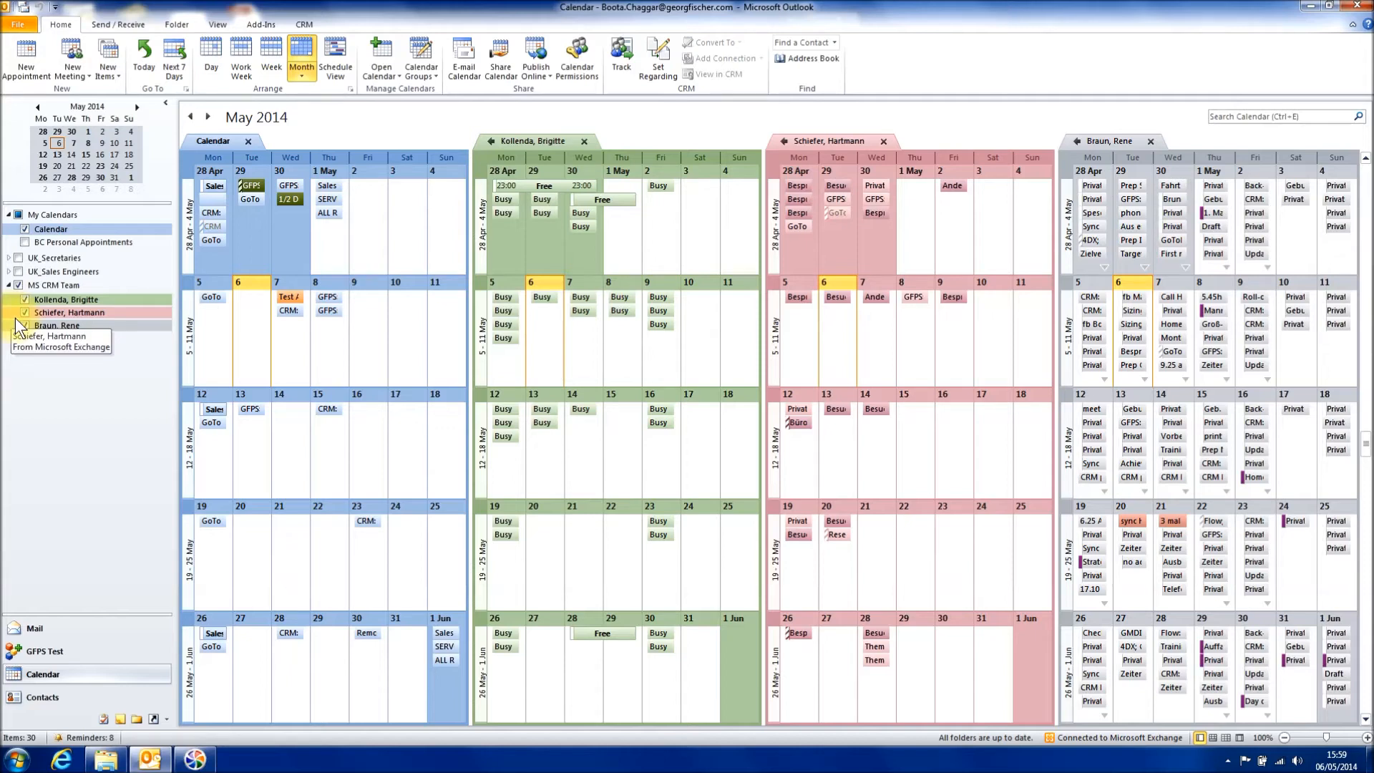
- Expand UK_Sales Engineers, show the eighth listed engineer's calendar and hide the MS CRM Team calendars
click(10, 273)
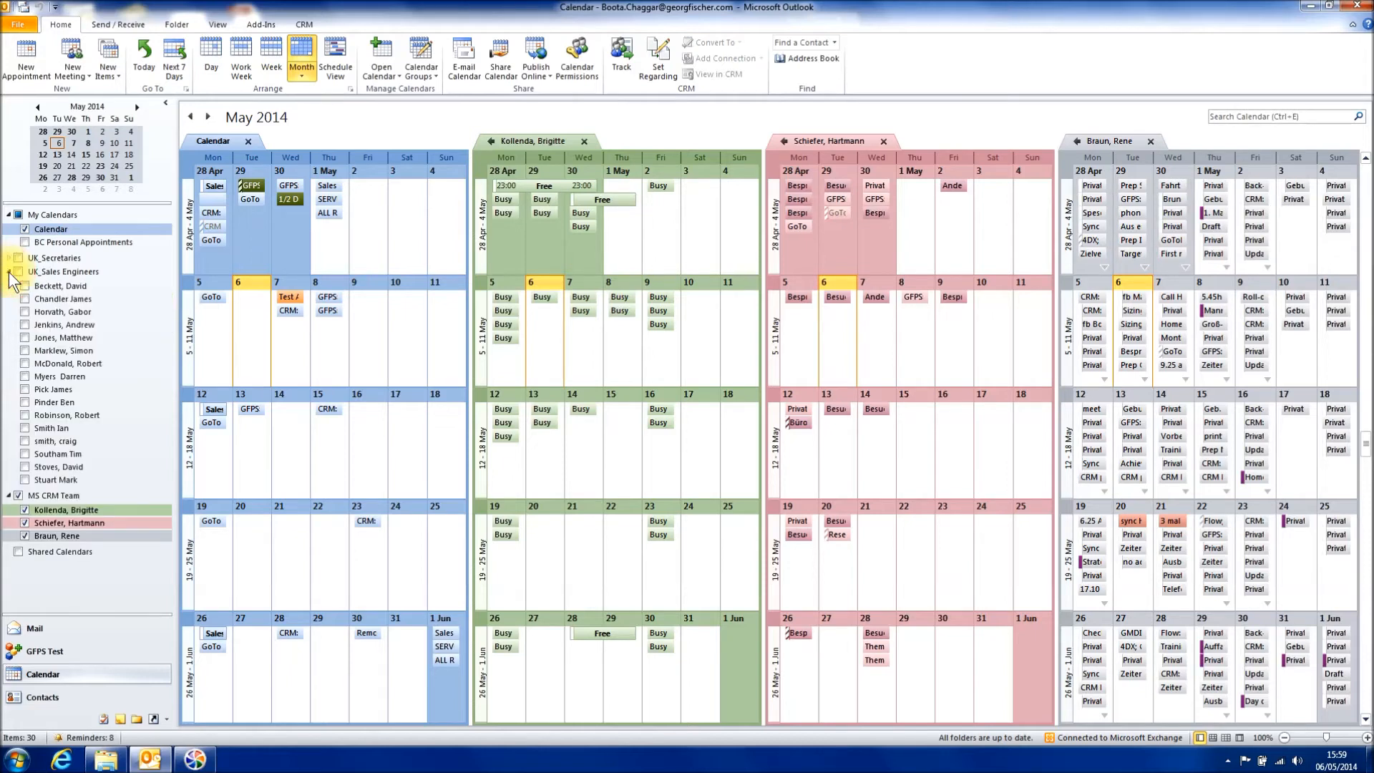
click(24, 375)
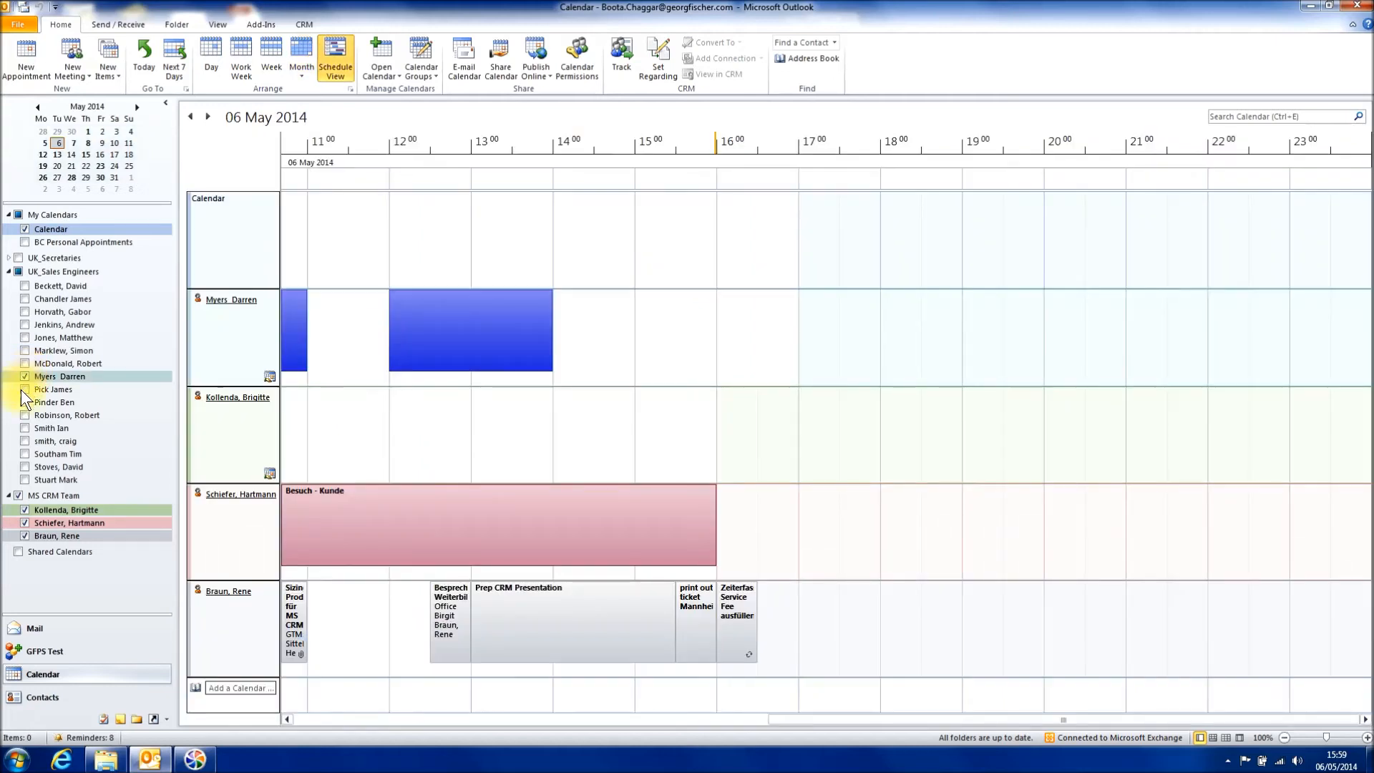
click(19, 496)
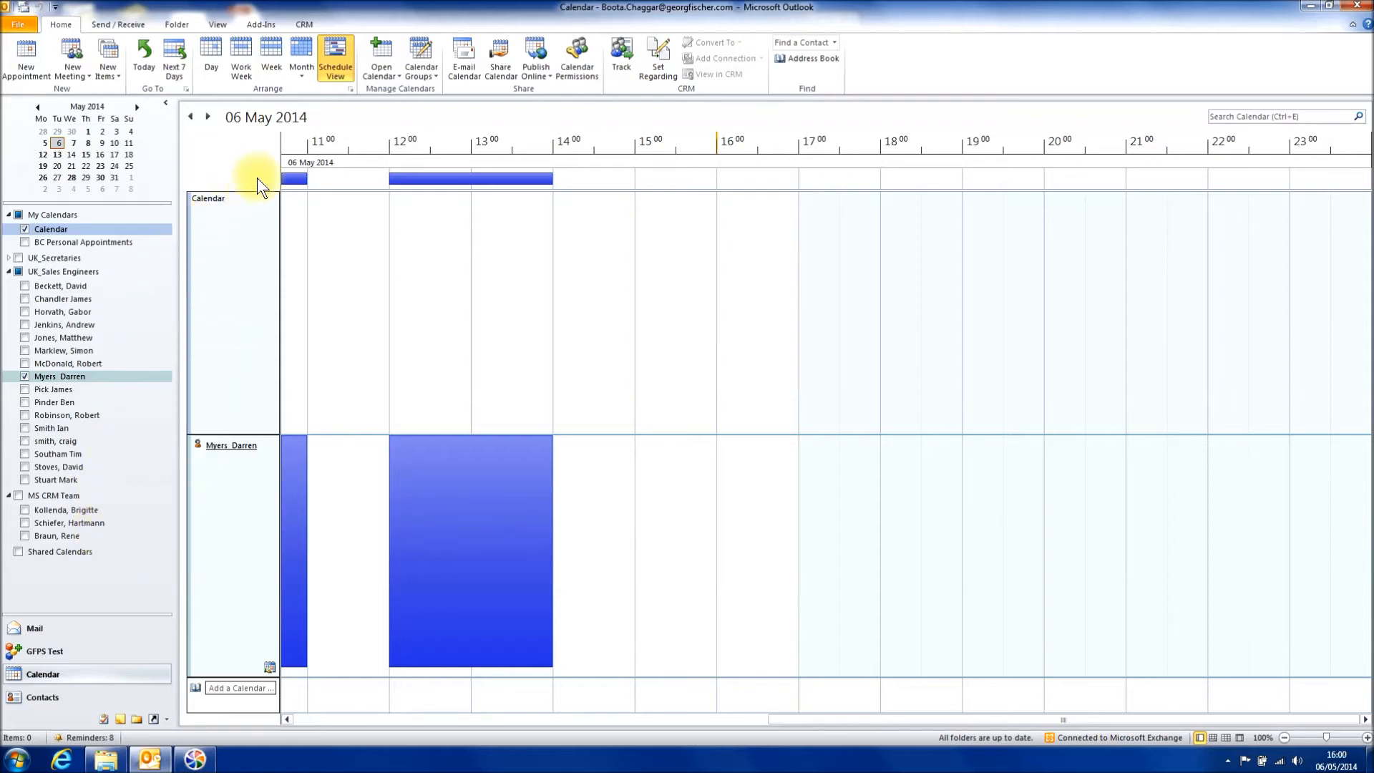
- Open the same sales engineer's calendar from the Global Address List and compare both copies in month view
click(392, 58)
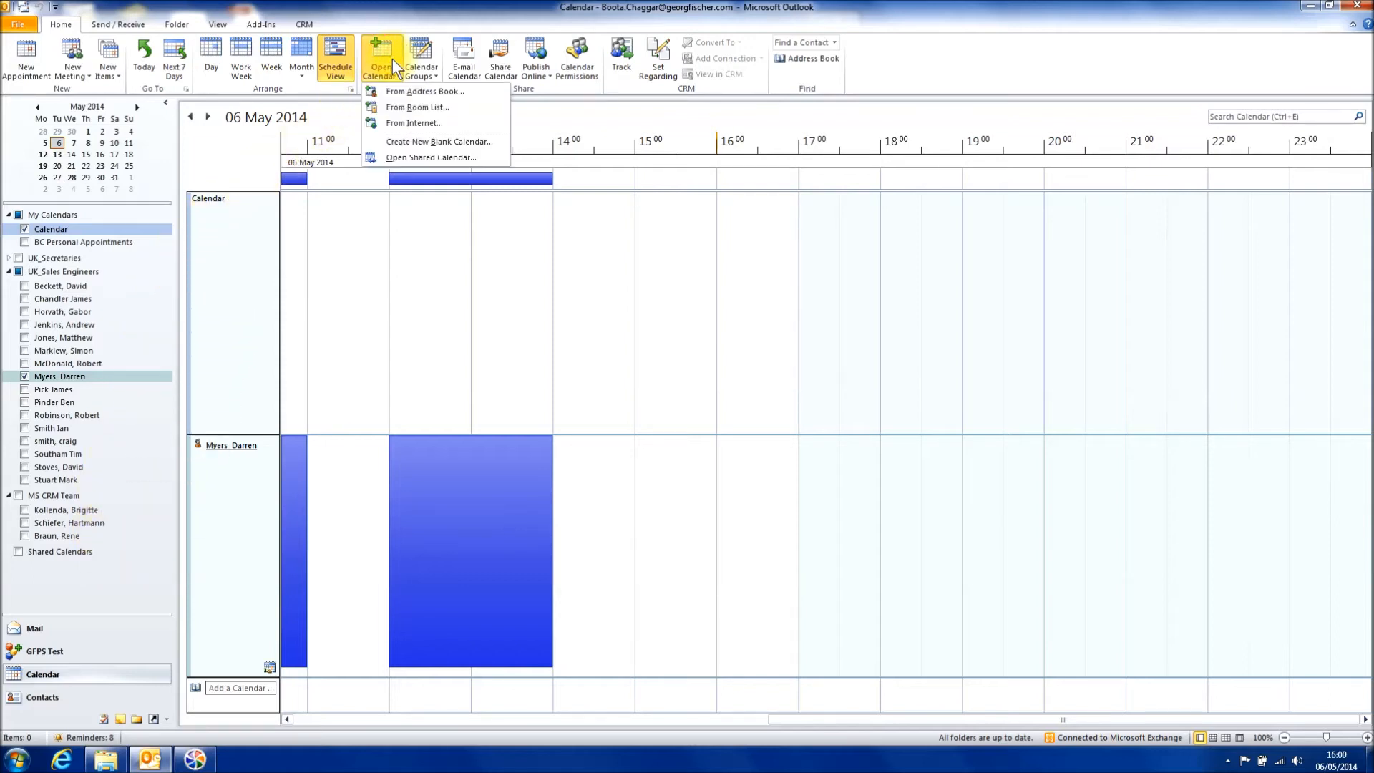
click(403, 91)
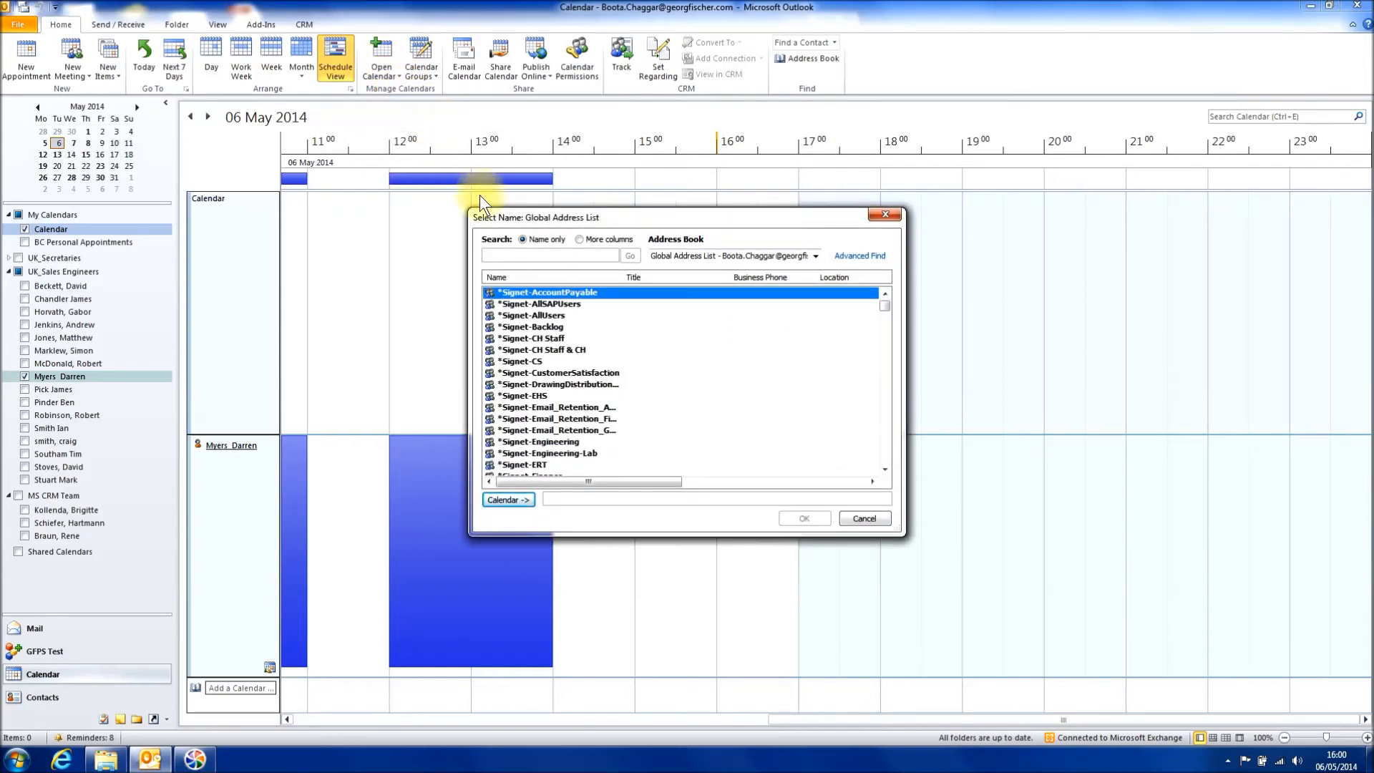
text(myers)
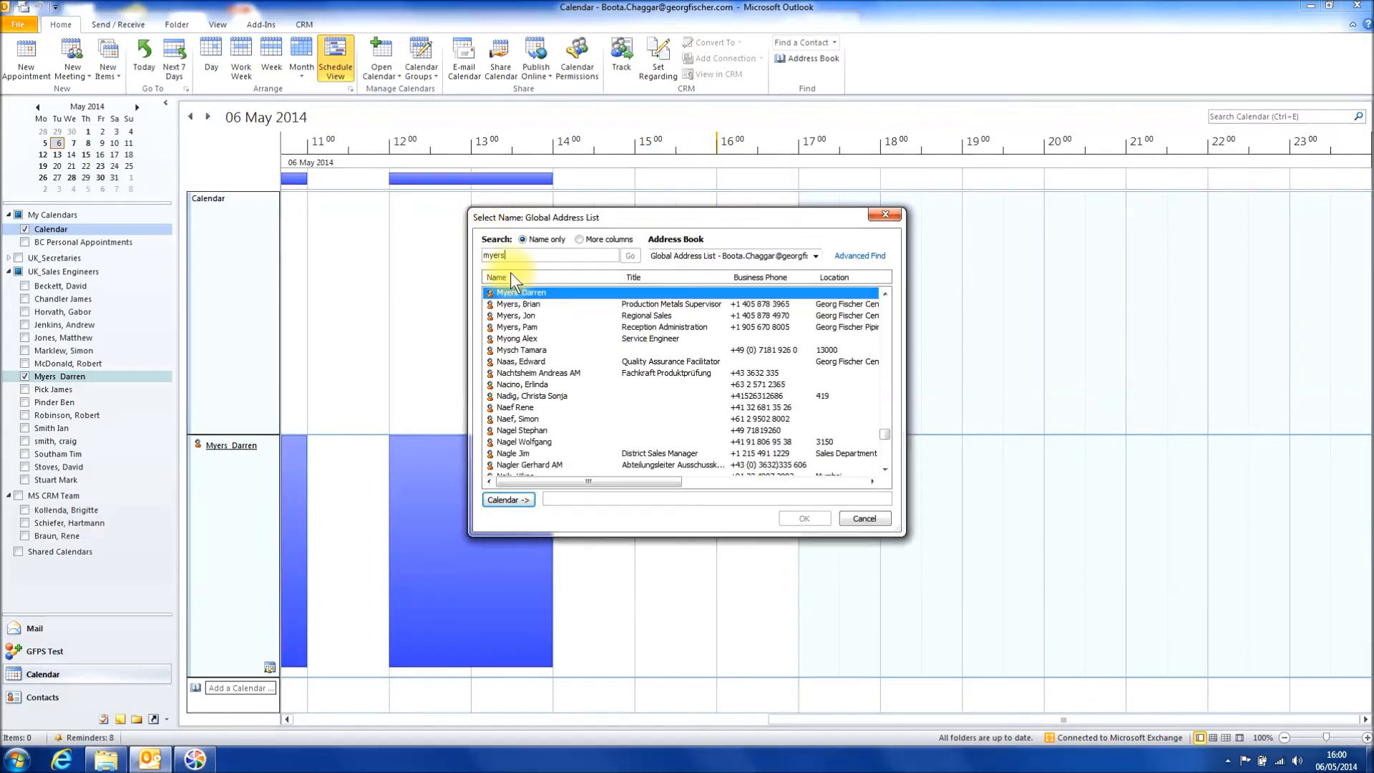
click(518, 499)
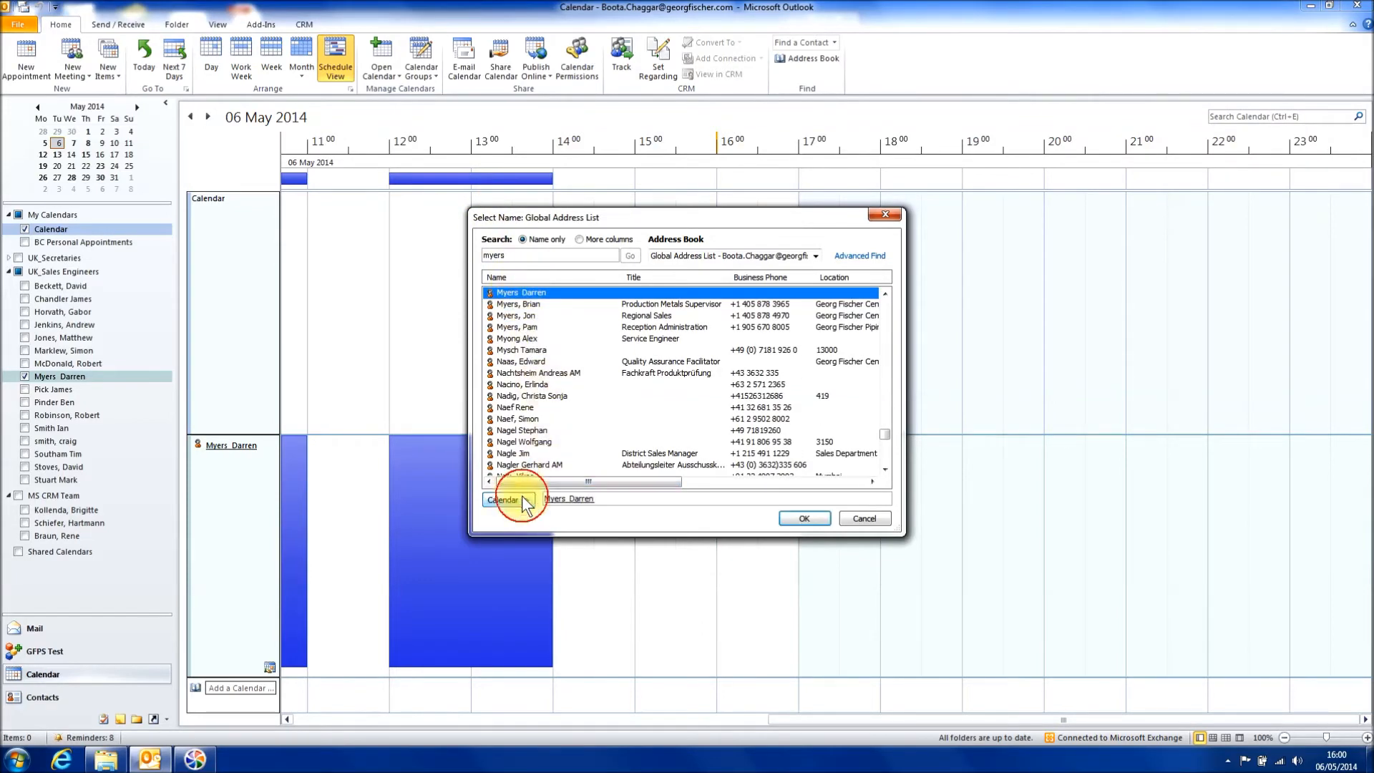
click(801, 518)
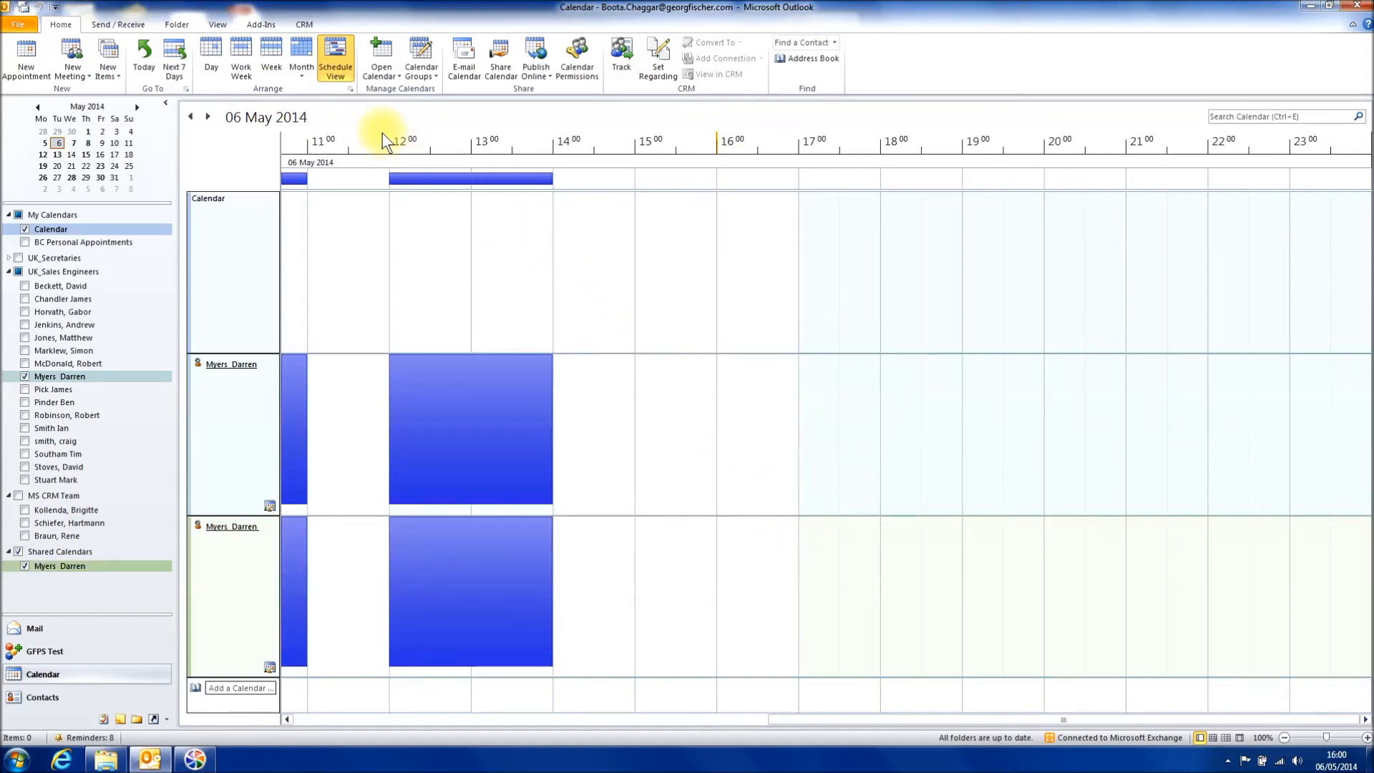
click(297, 50)
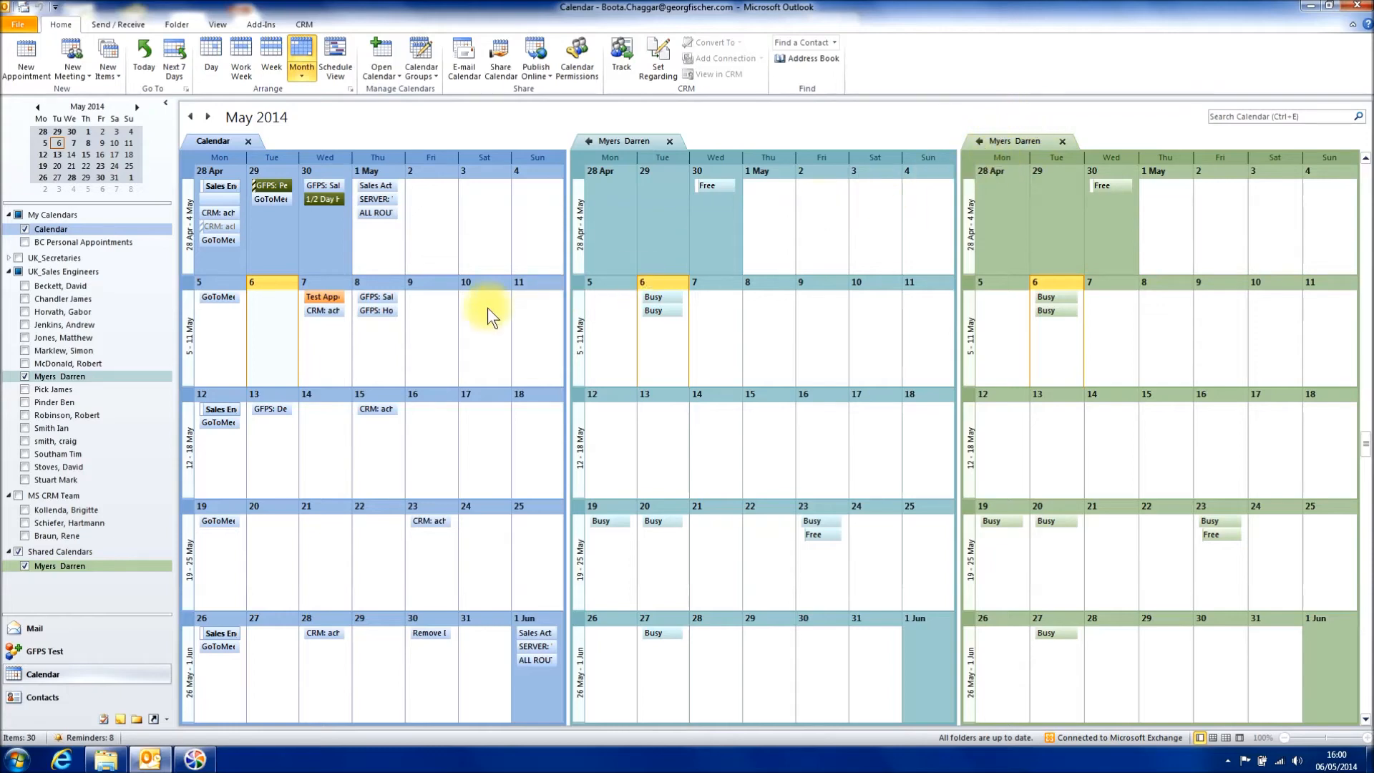
- Hide the engineer's calendar under UK_Sales Engineers, and move the copy under Shared Calendars up into the MS CRM Team group and display the group
click(24, 377)
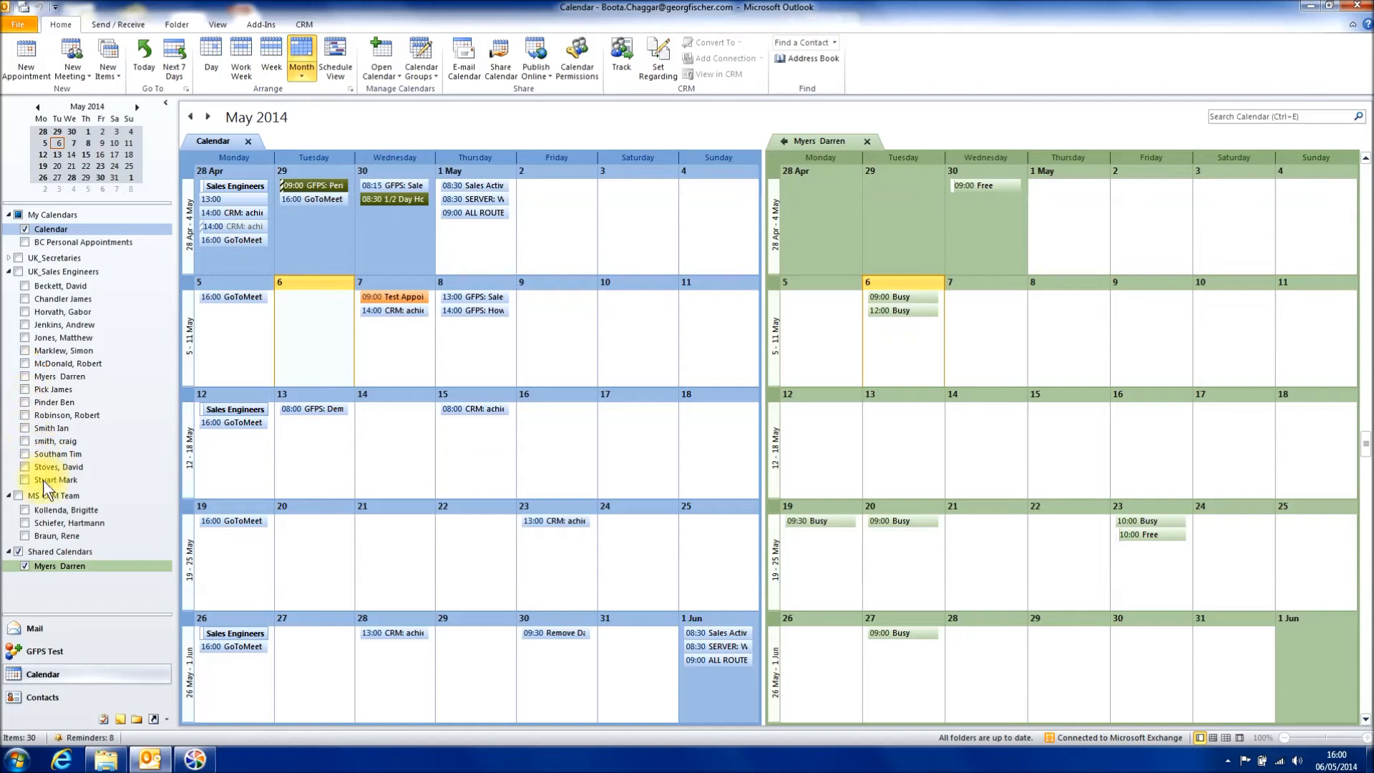
right_click(44, 565)
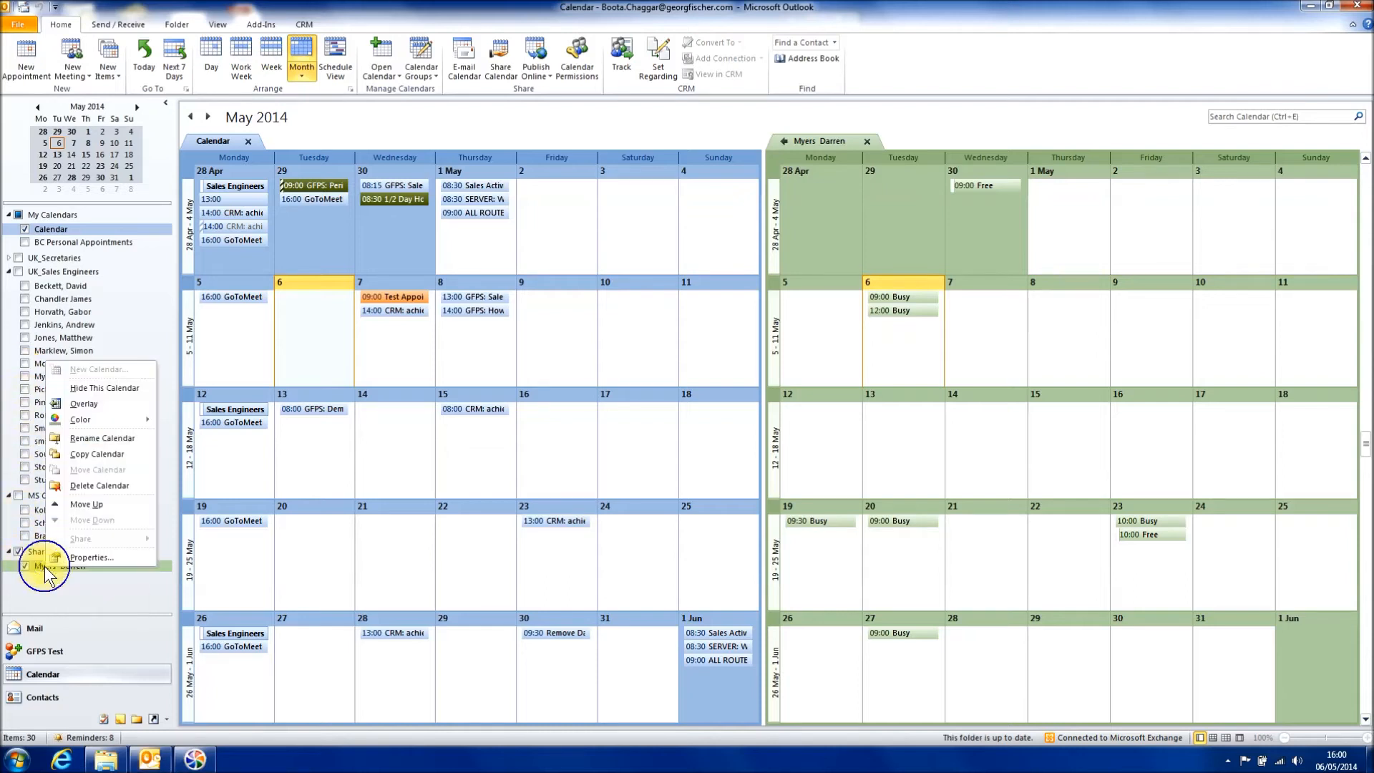
click(92, 503)
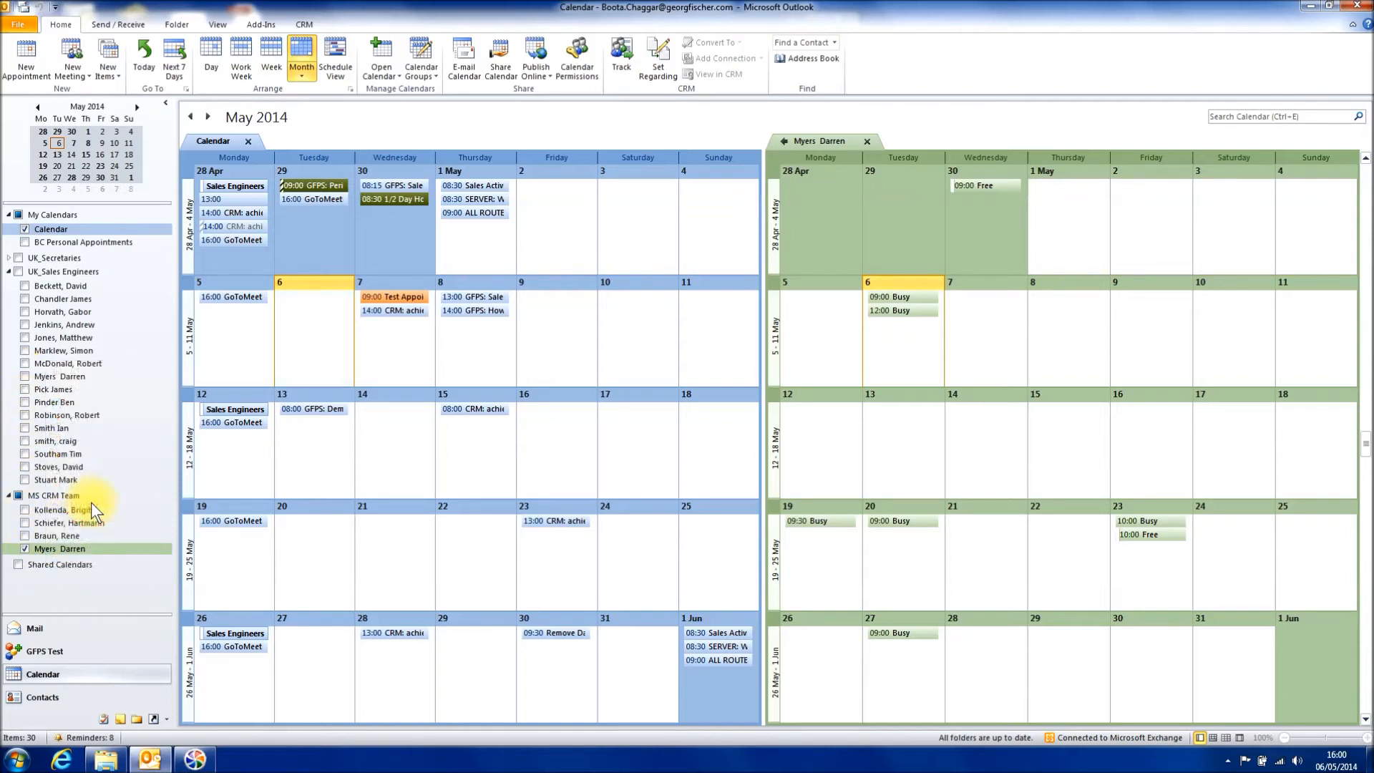
click(18, 496)
click(18, 496)
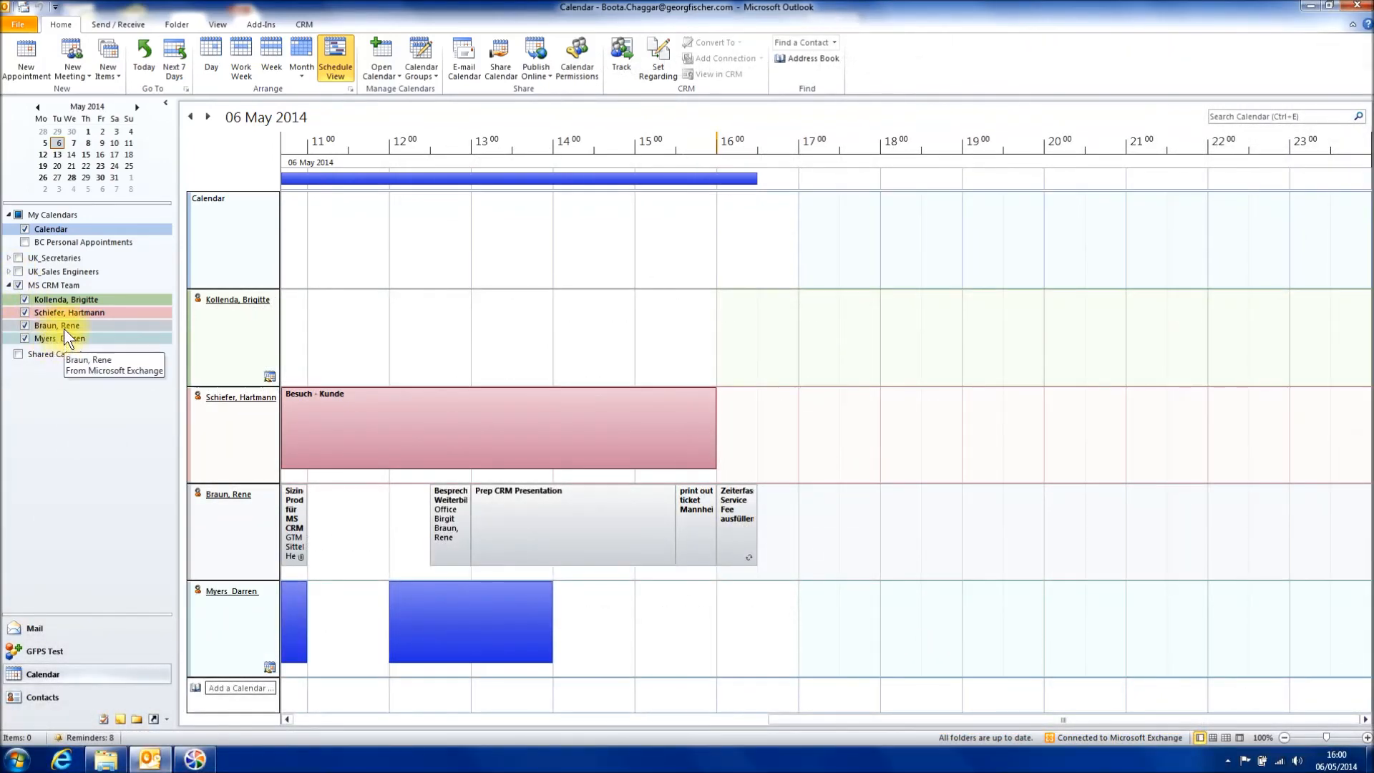
- Delete the second and the last member's calendars from the MS CRM Team group
click(64, 312)
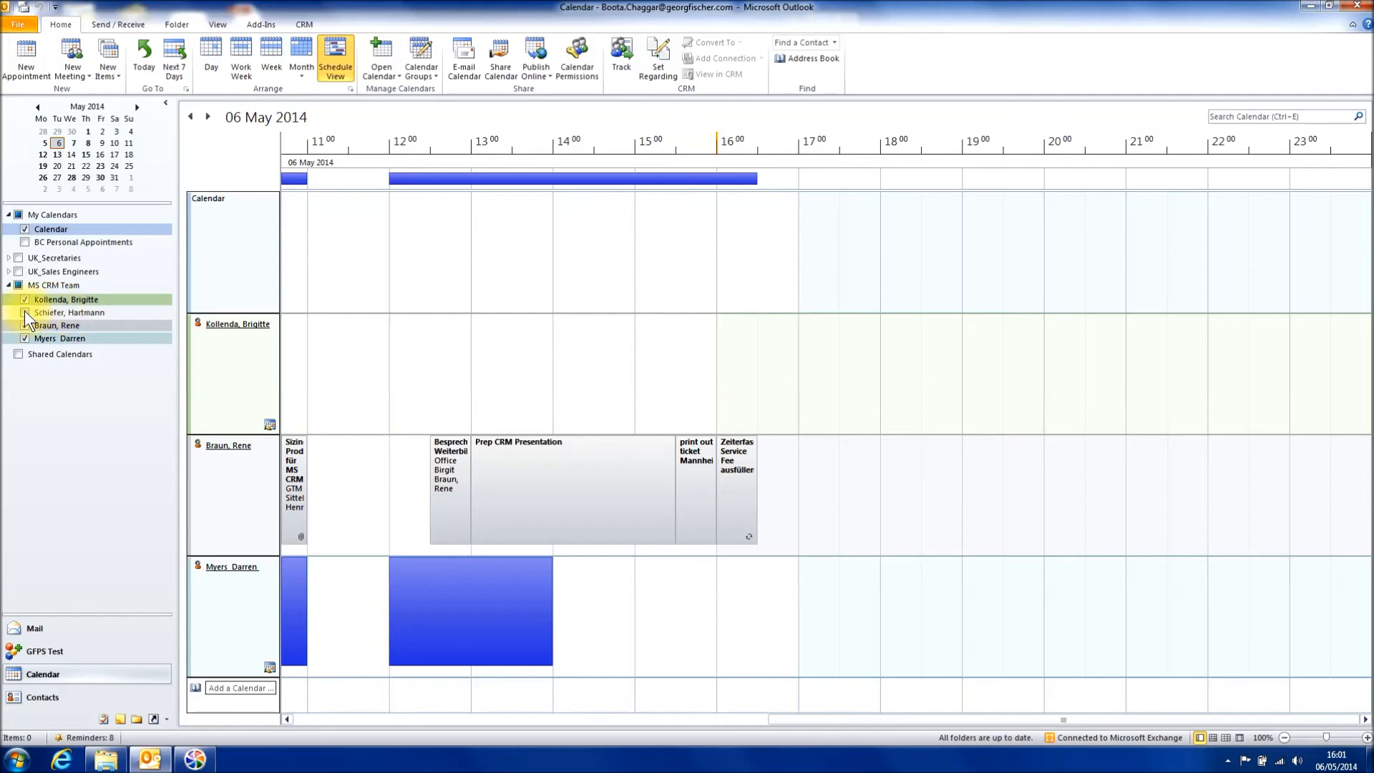
right_click(41, 312)
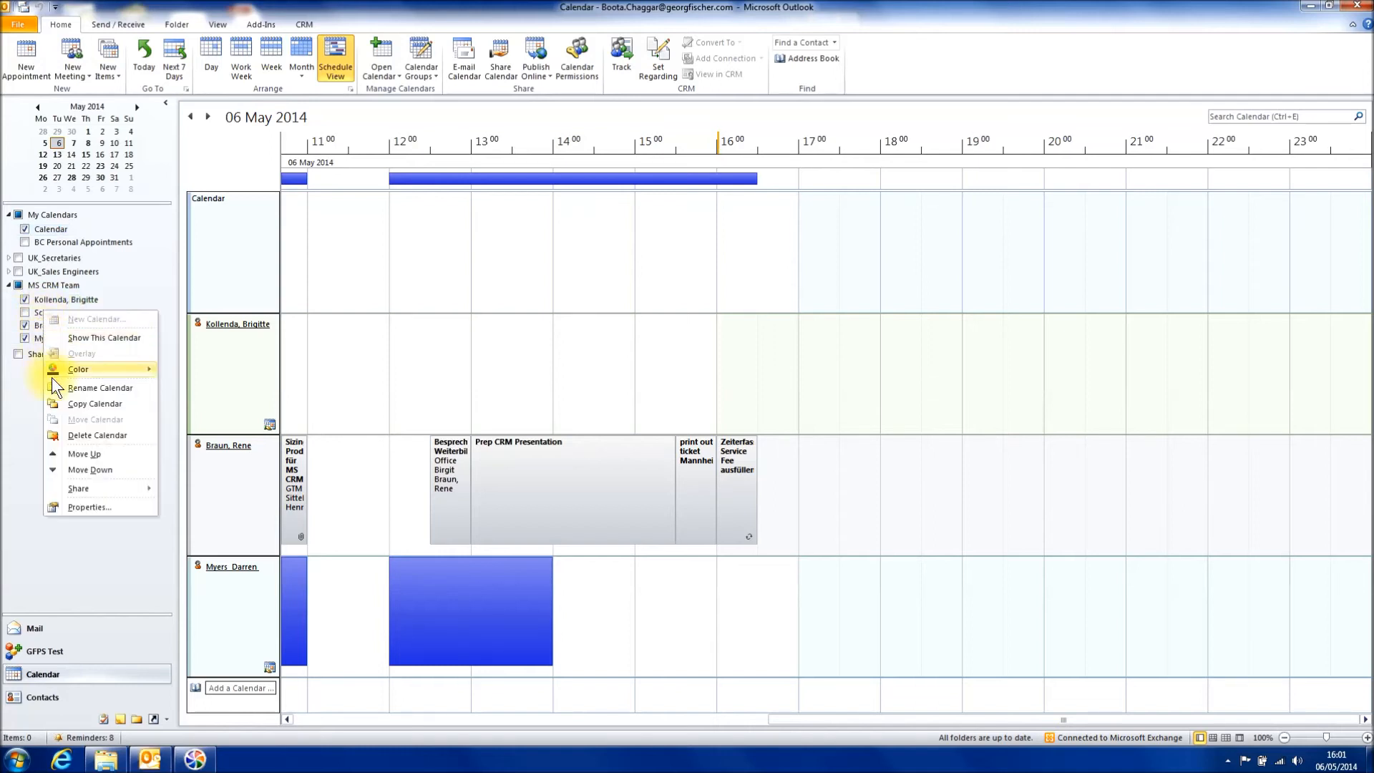
click(79, 433)
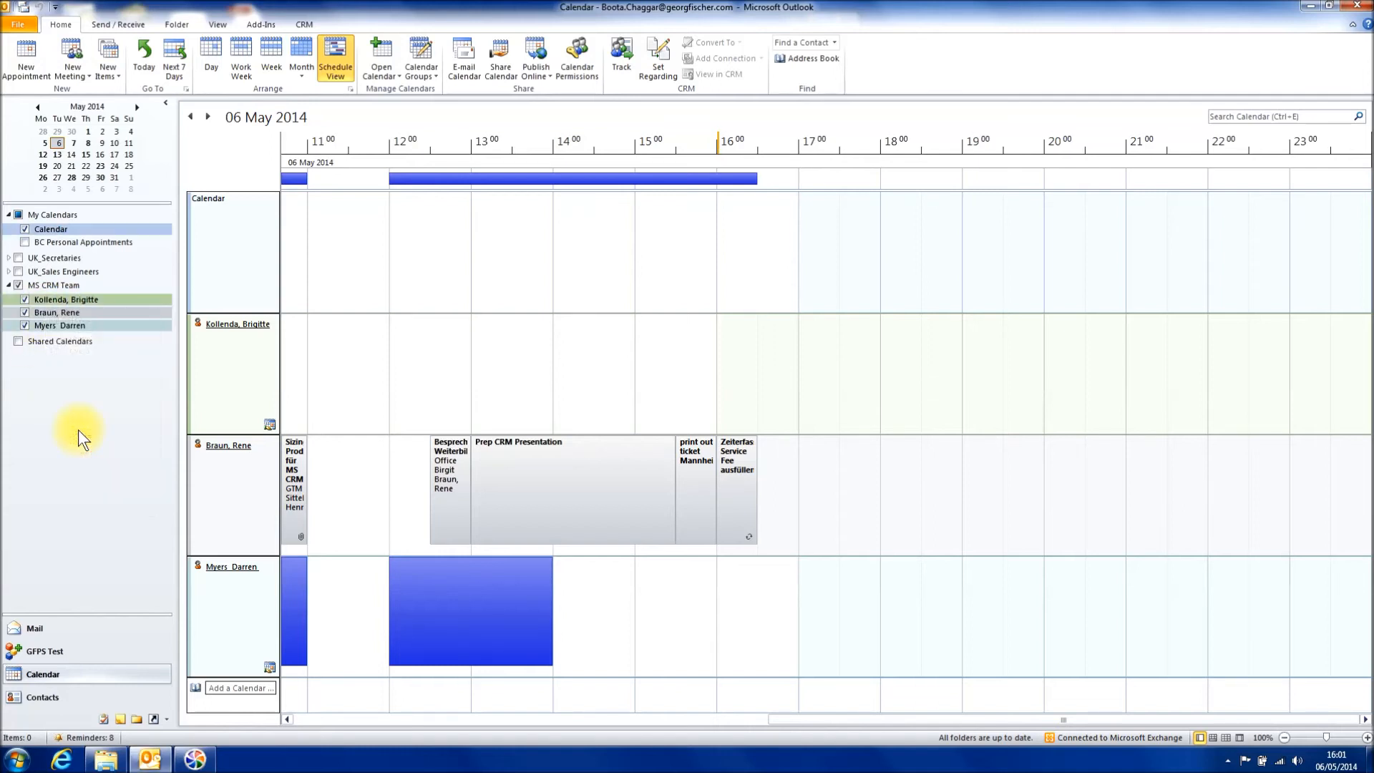
right_click(66, 325)
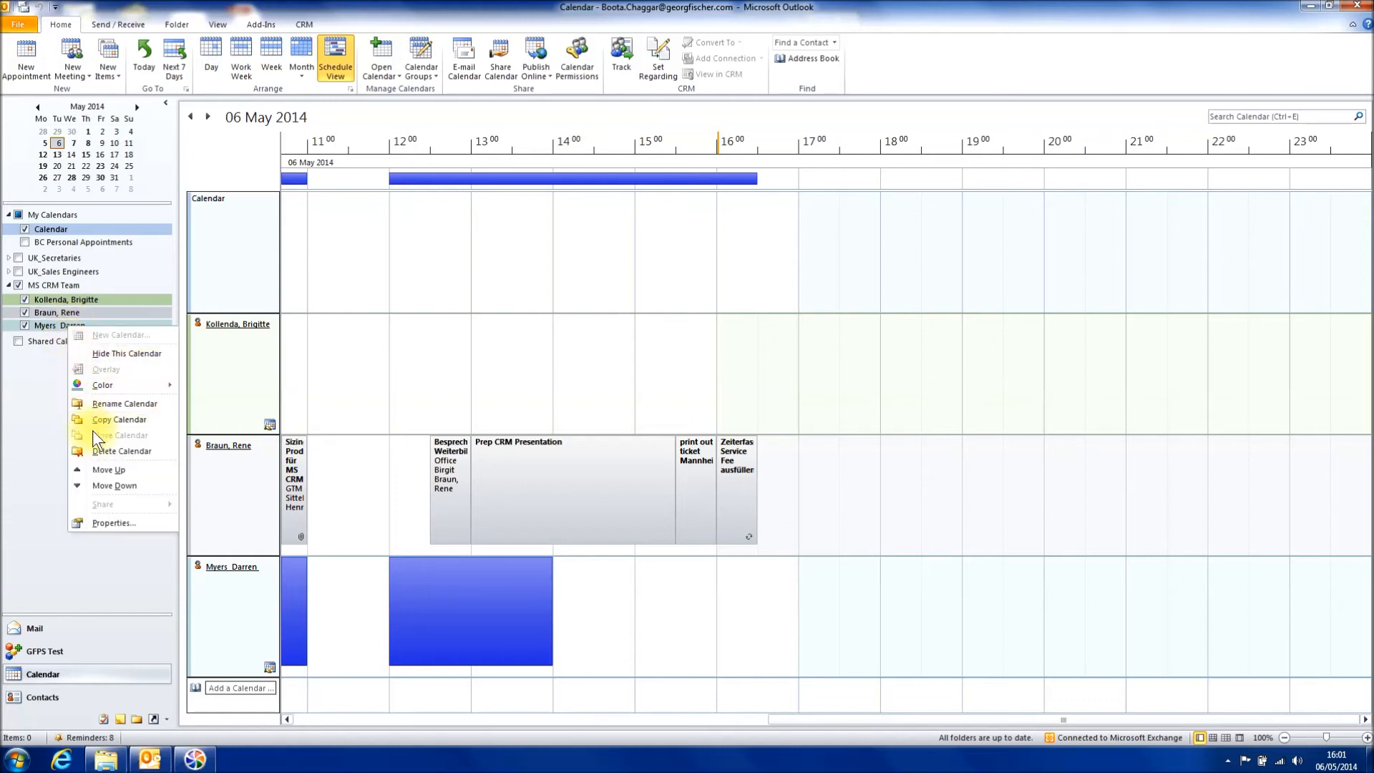
click(97, 448)
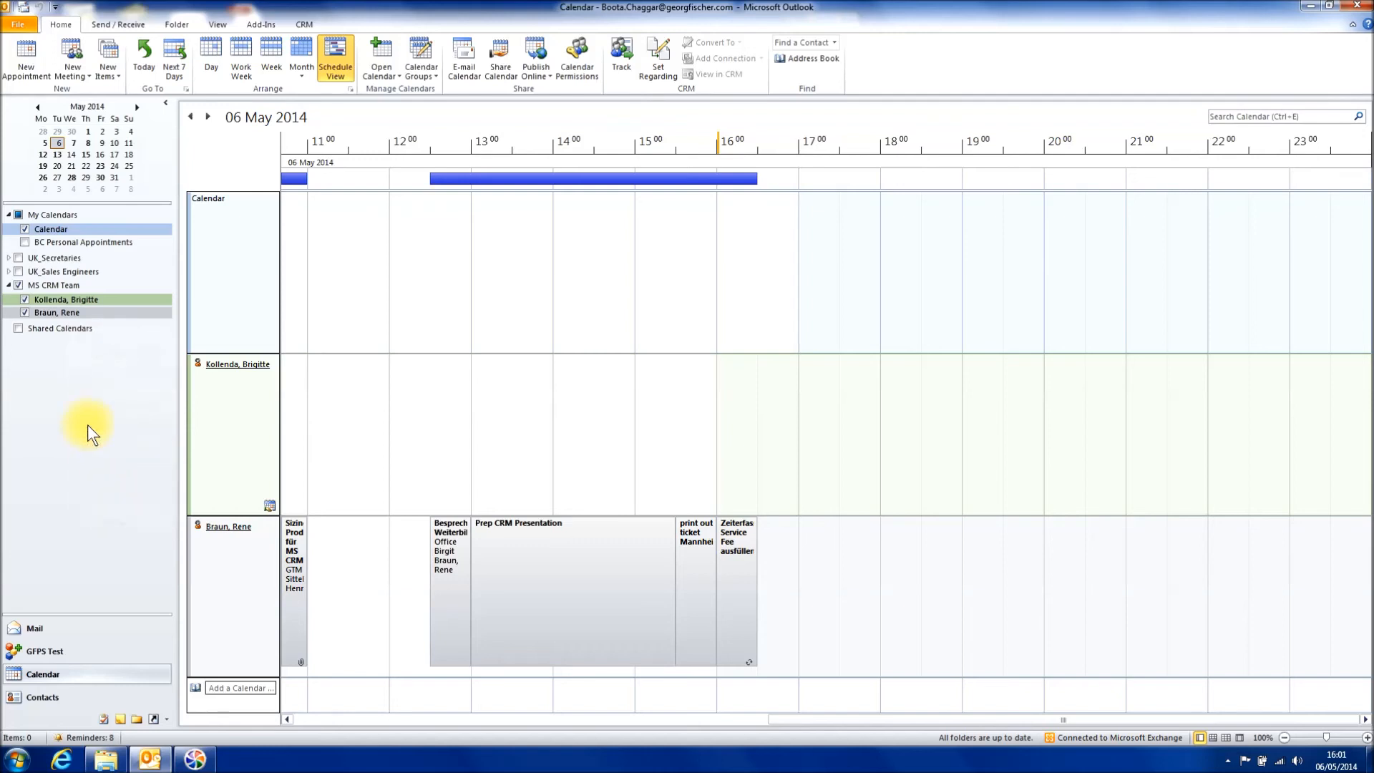
- Delete the whole MS CRM Team calendar group and confirm its removal
right_click(45, 285)
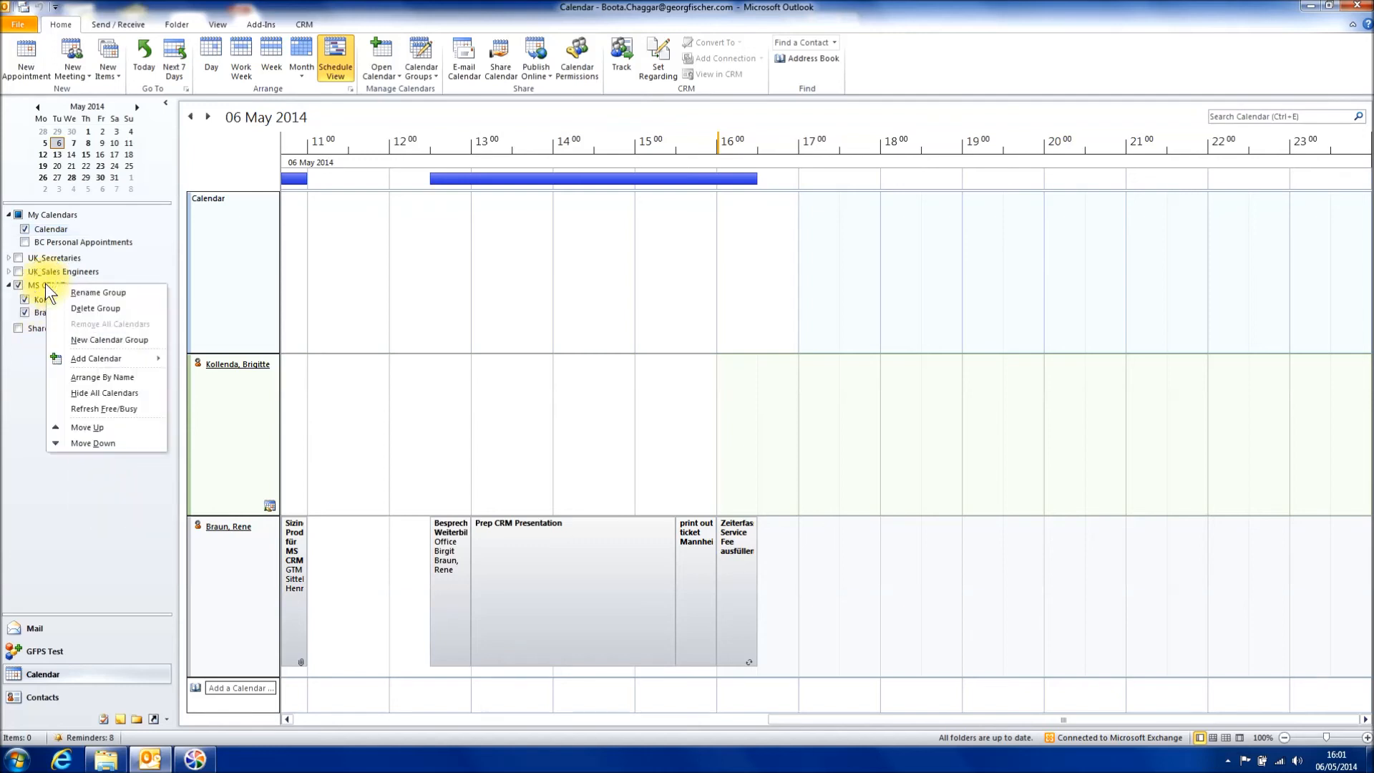
click(79, 307)
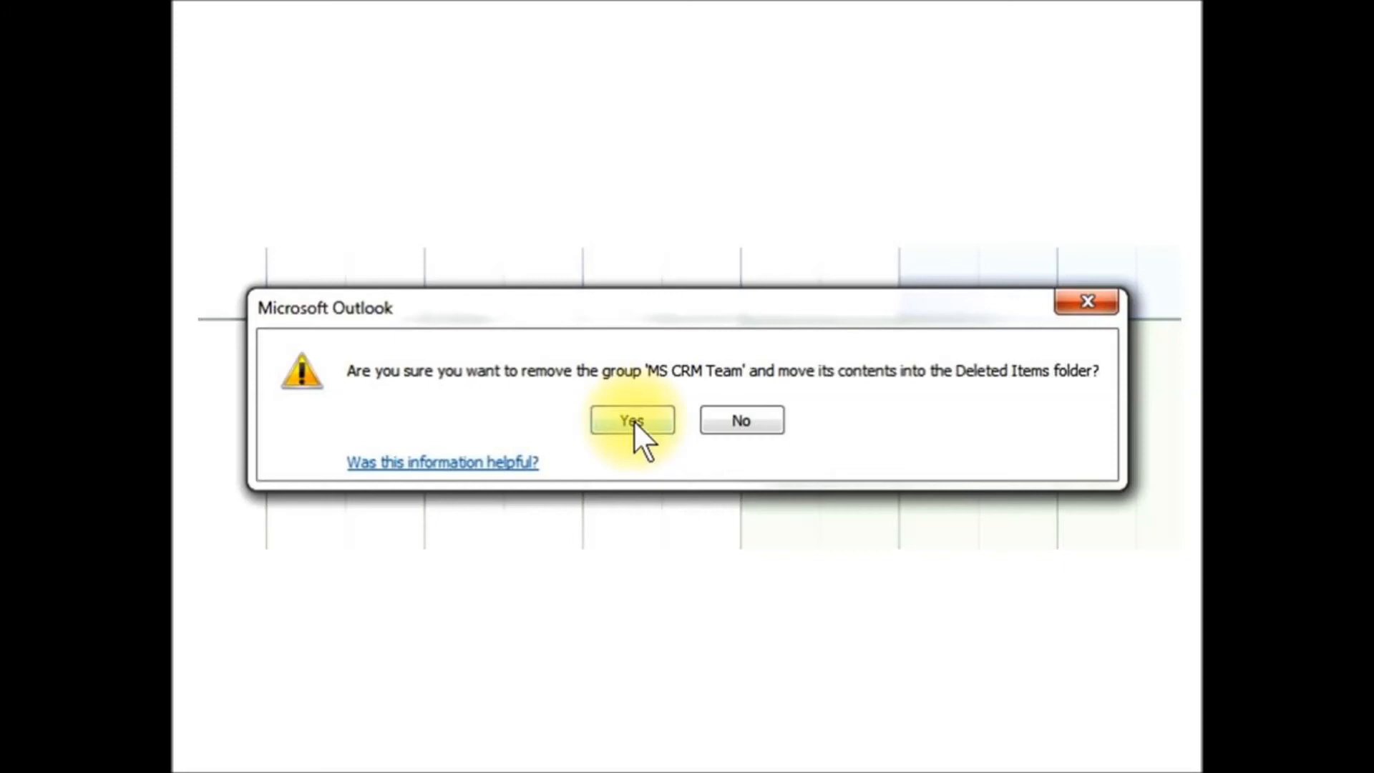
click(633, 421)
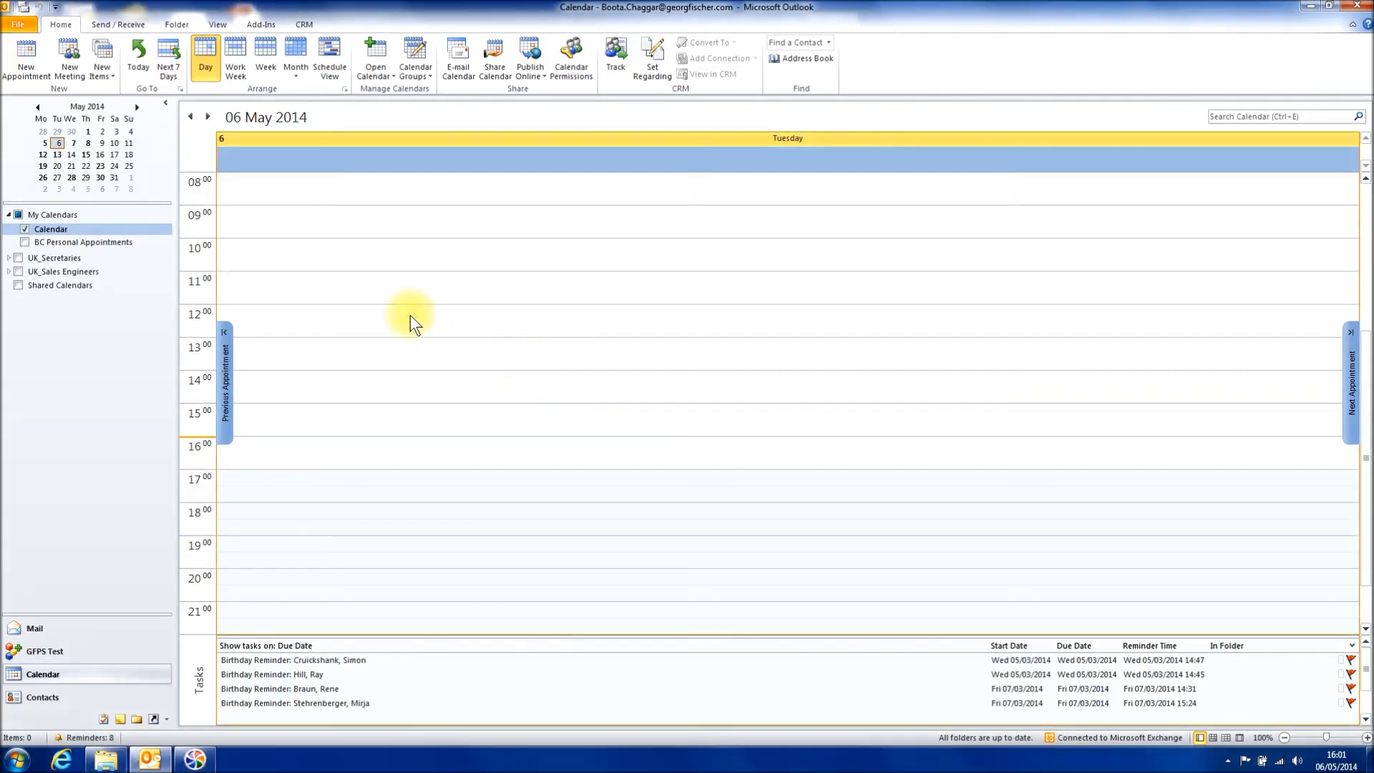
- Show BC Personal Appointments beside the main calendar in month view, and delete the BC Personal Appointments calendar
click(24, 242)
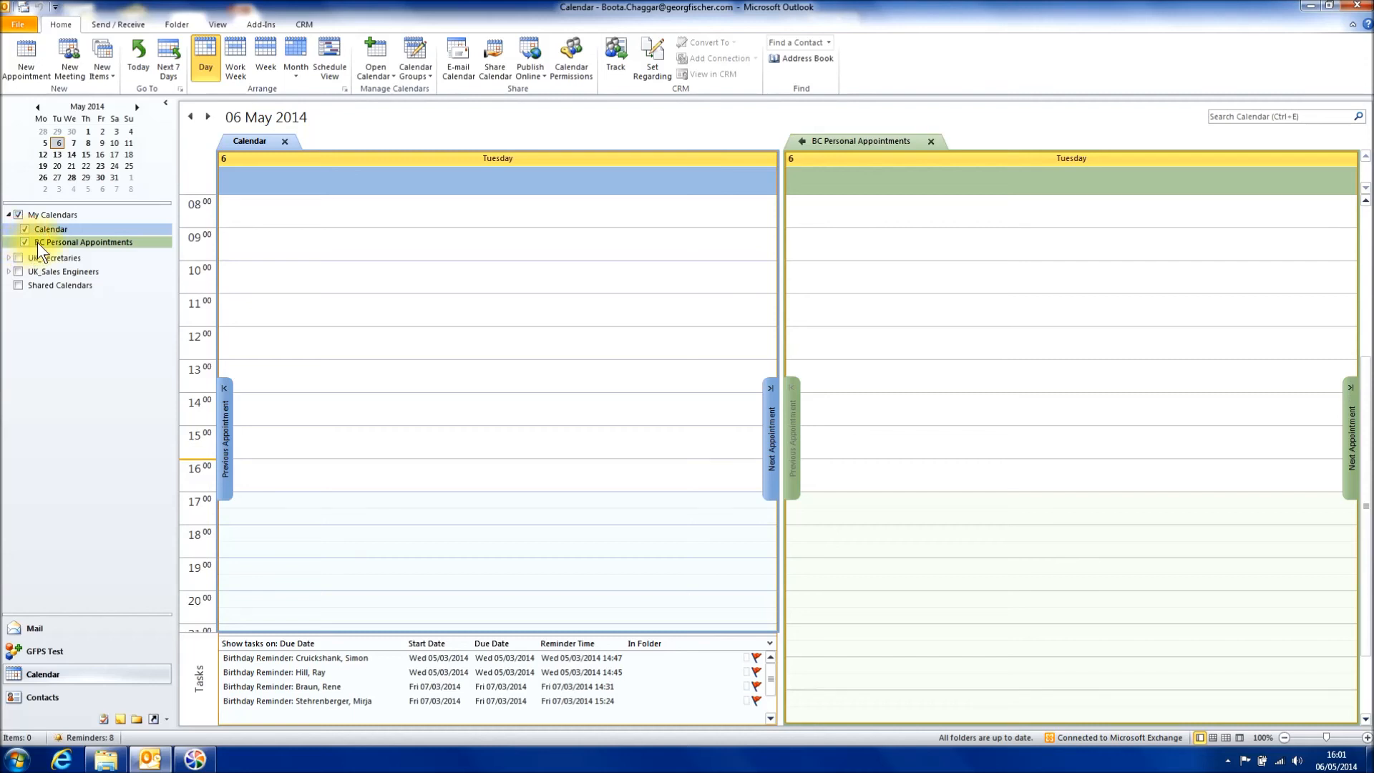
click(294, 56)
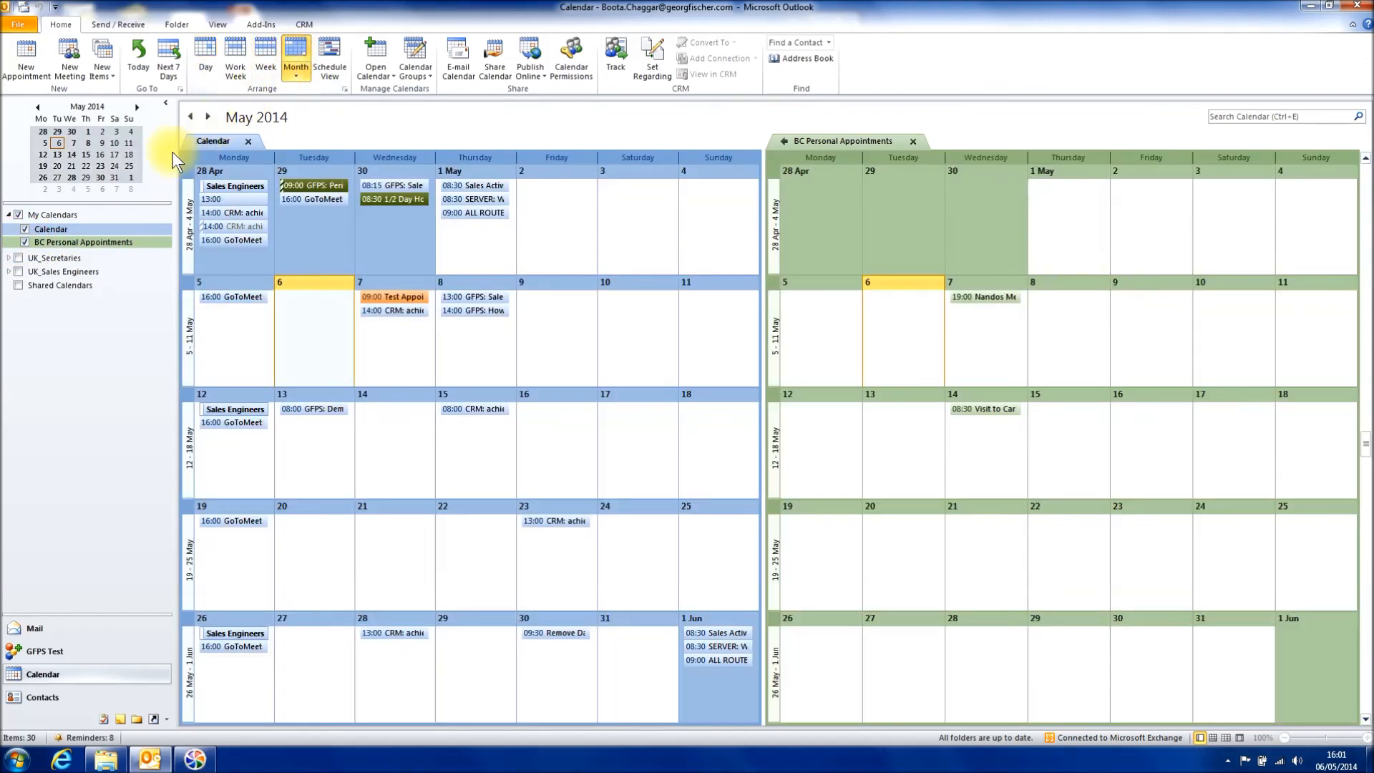
right_click(79, 240)
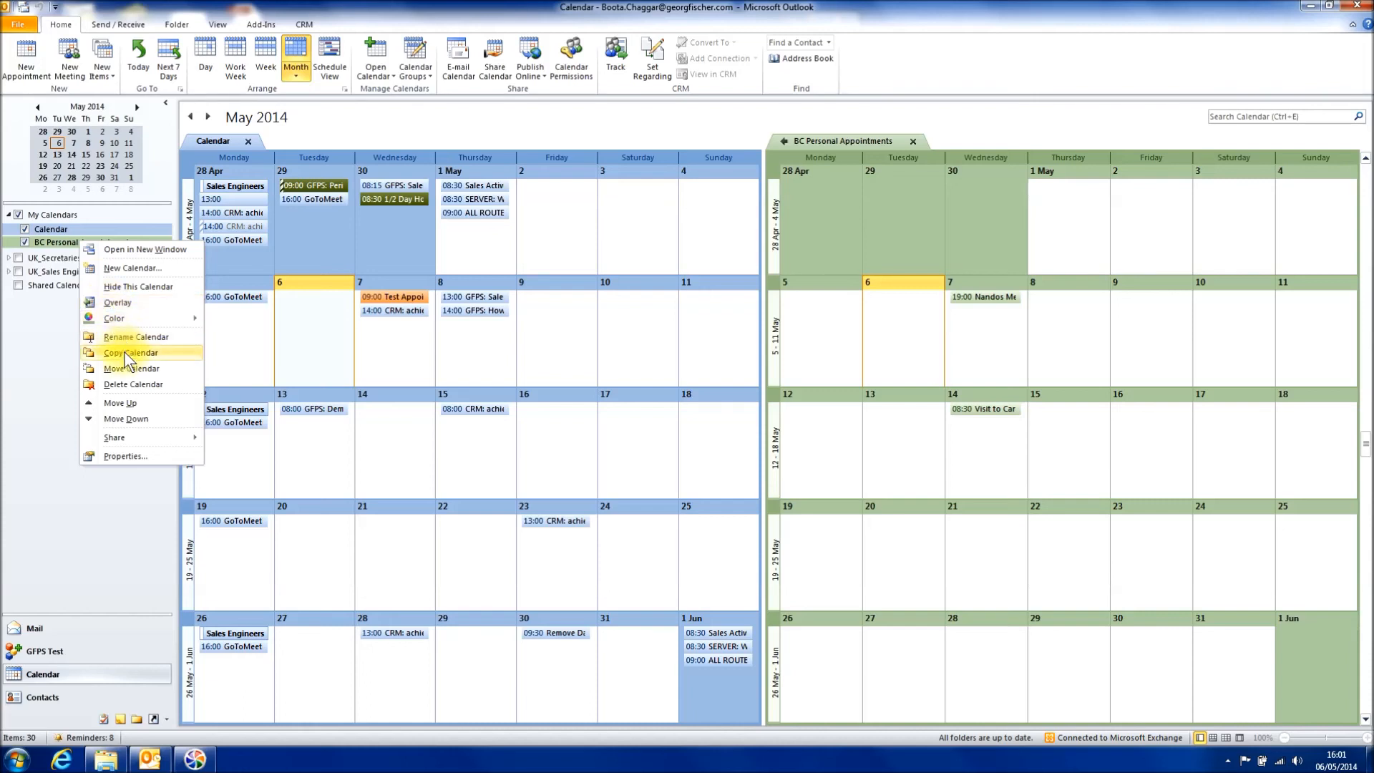
click(130, 385)
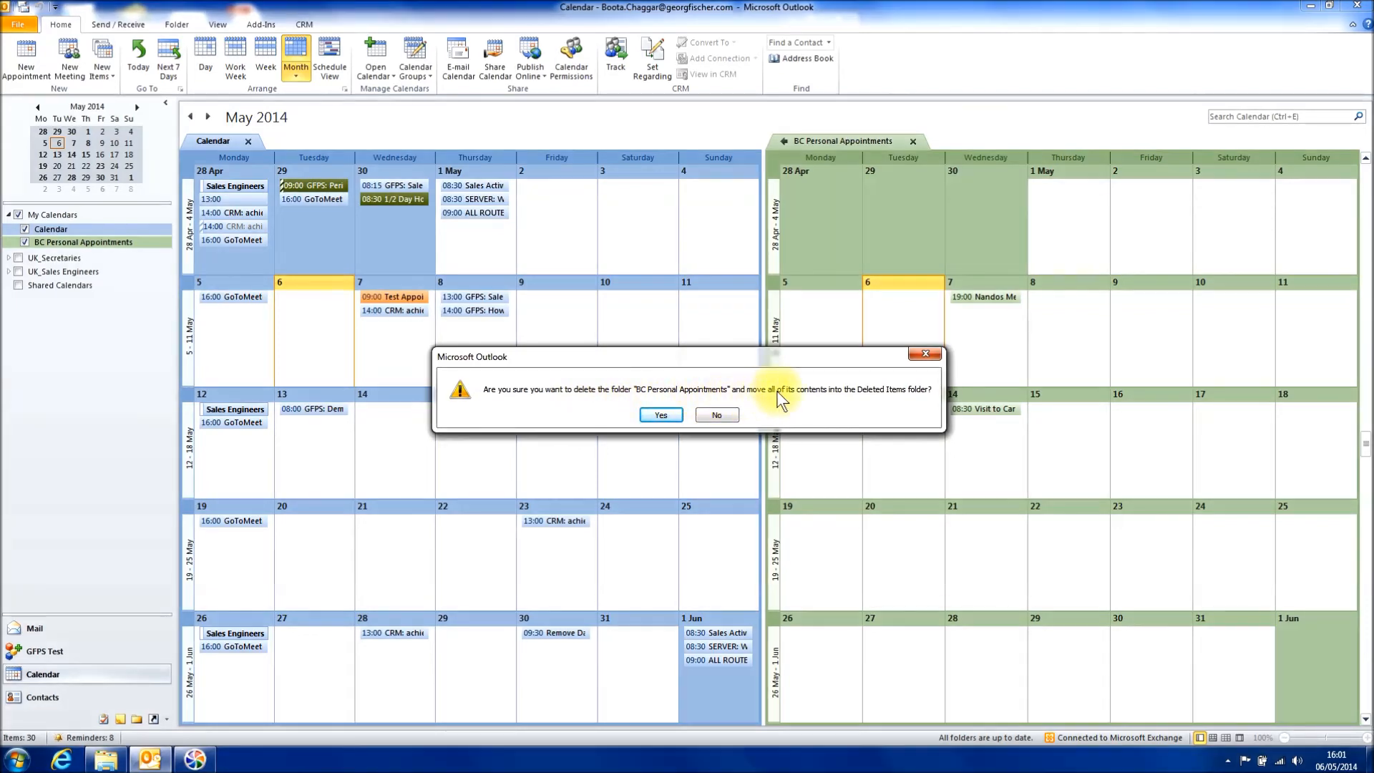
click(660, 413)
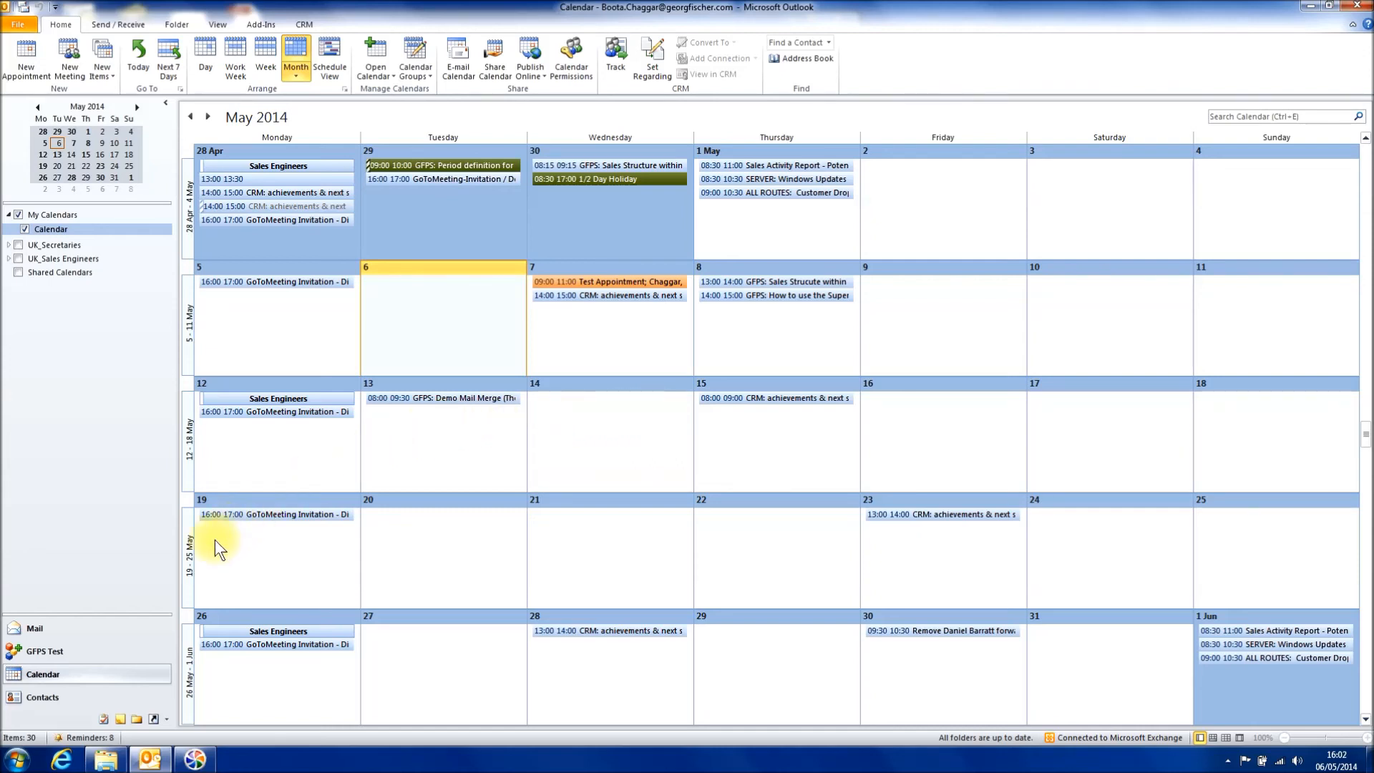
- Restore BC Personal Appointments from Deleted Items by moving it into the Calendar folder, and return to the calendar view
click(135, 719)
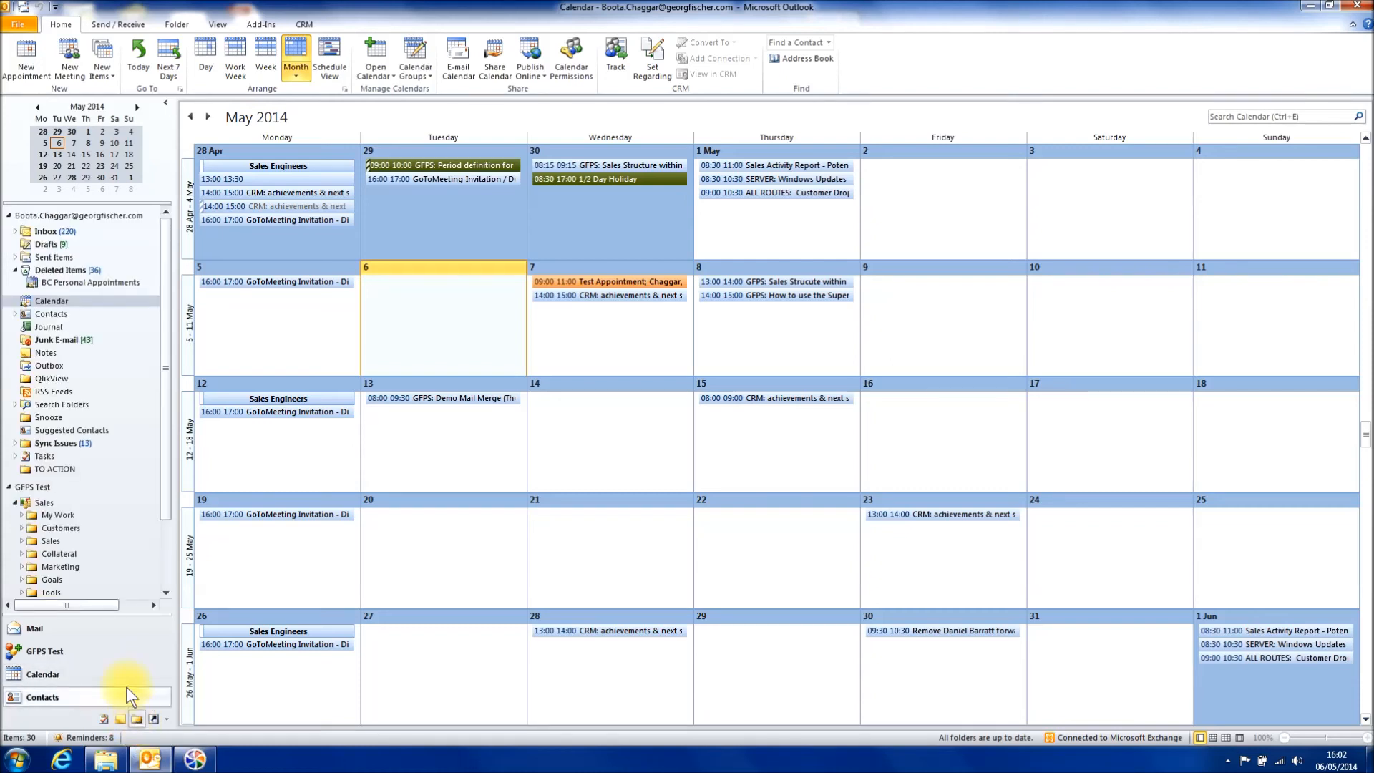
click(72, 284)
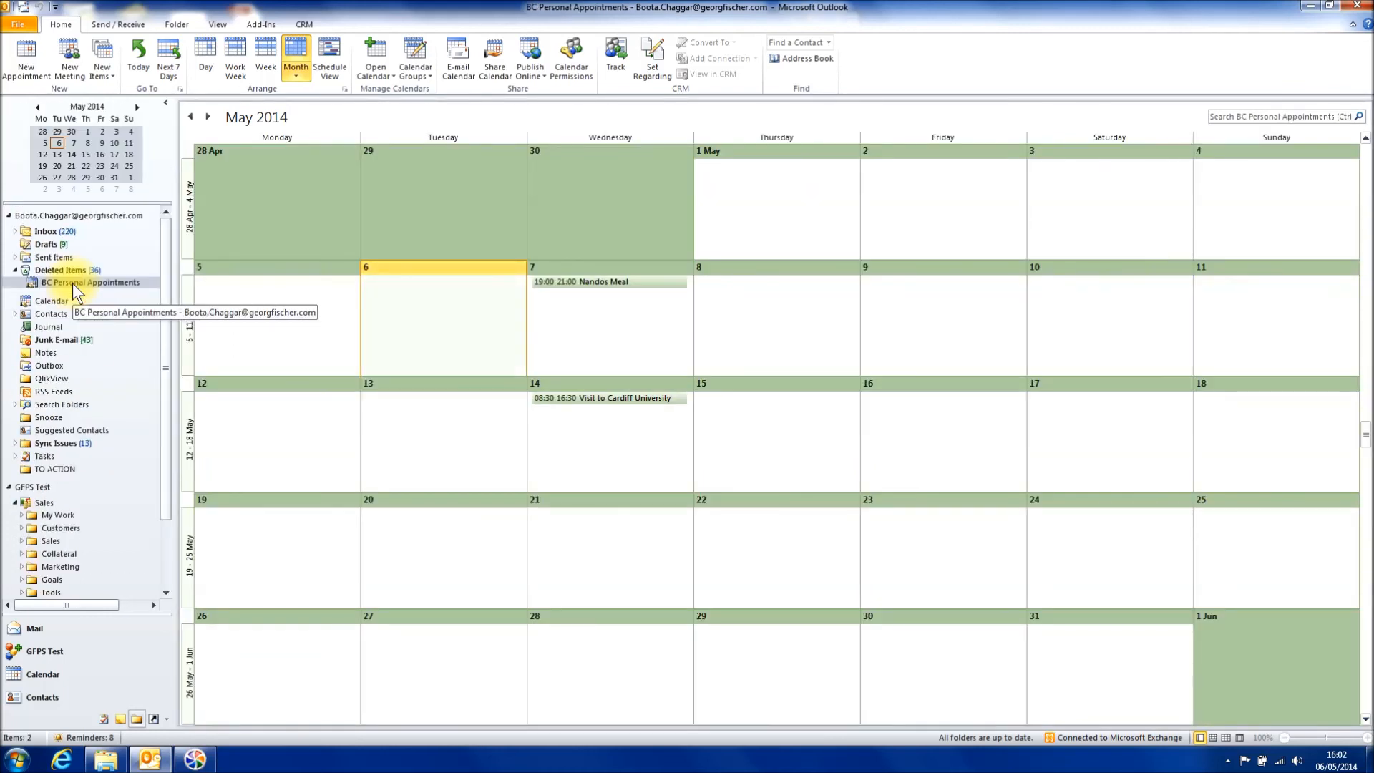
right_click(71, 284)
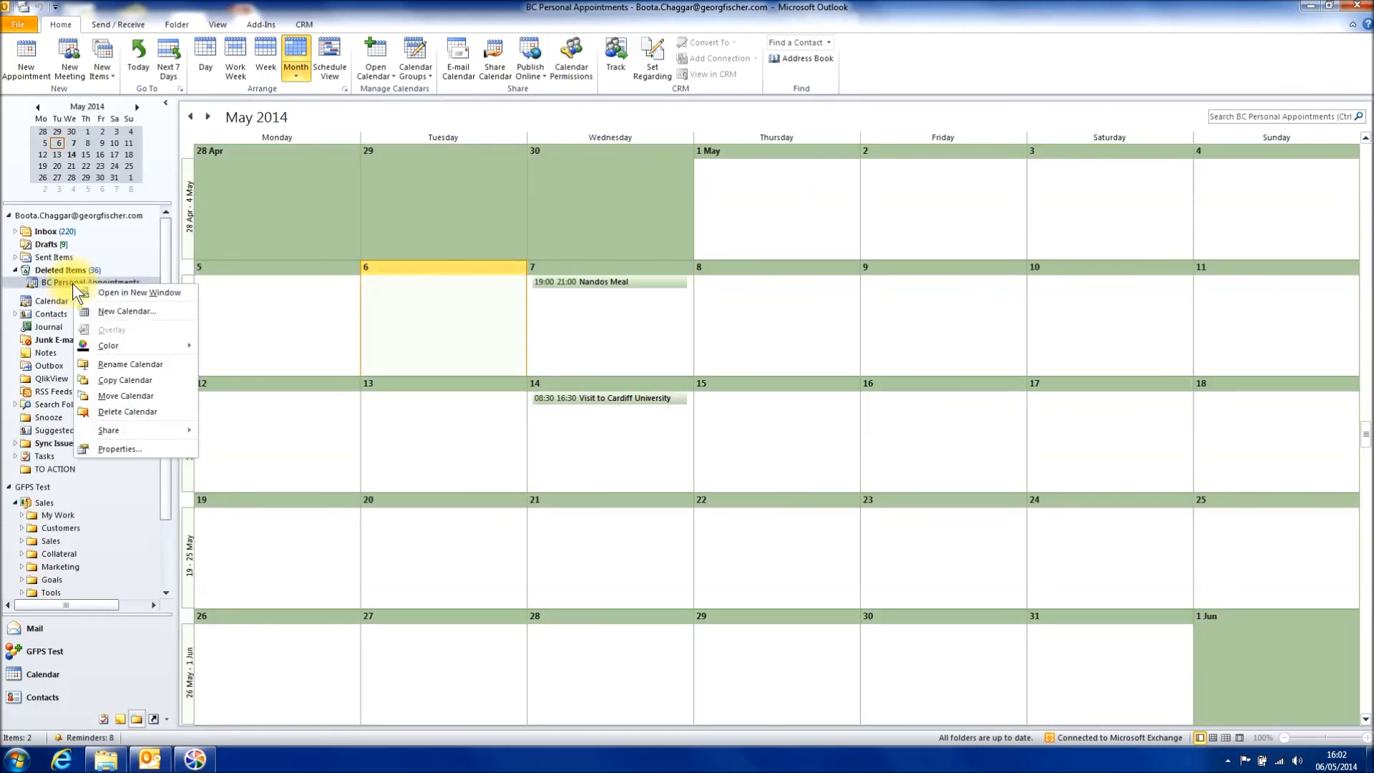
click(113, 396)
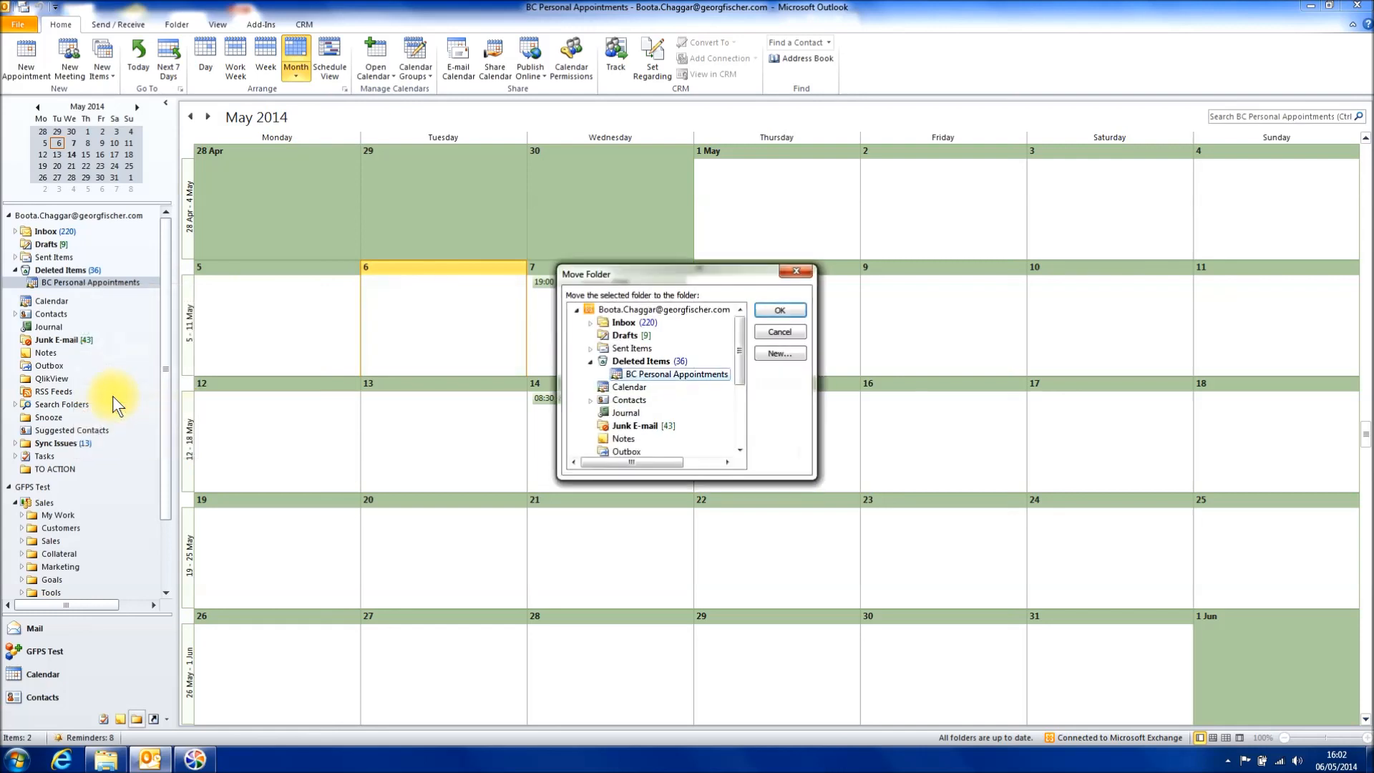
click(608, 387)
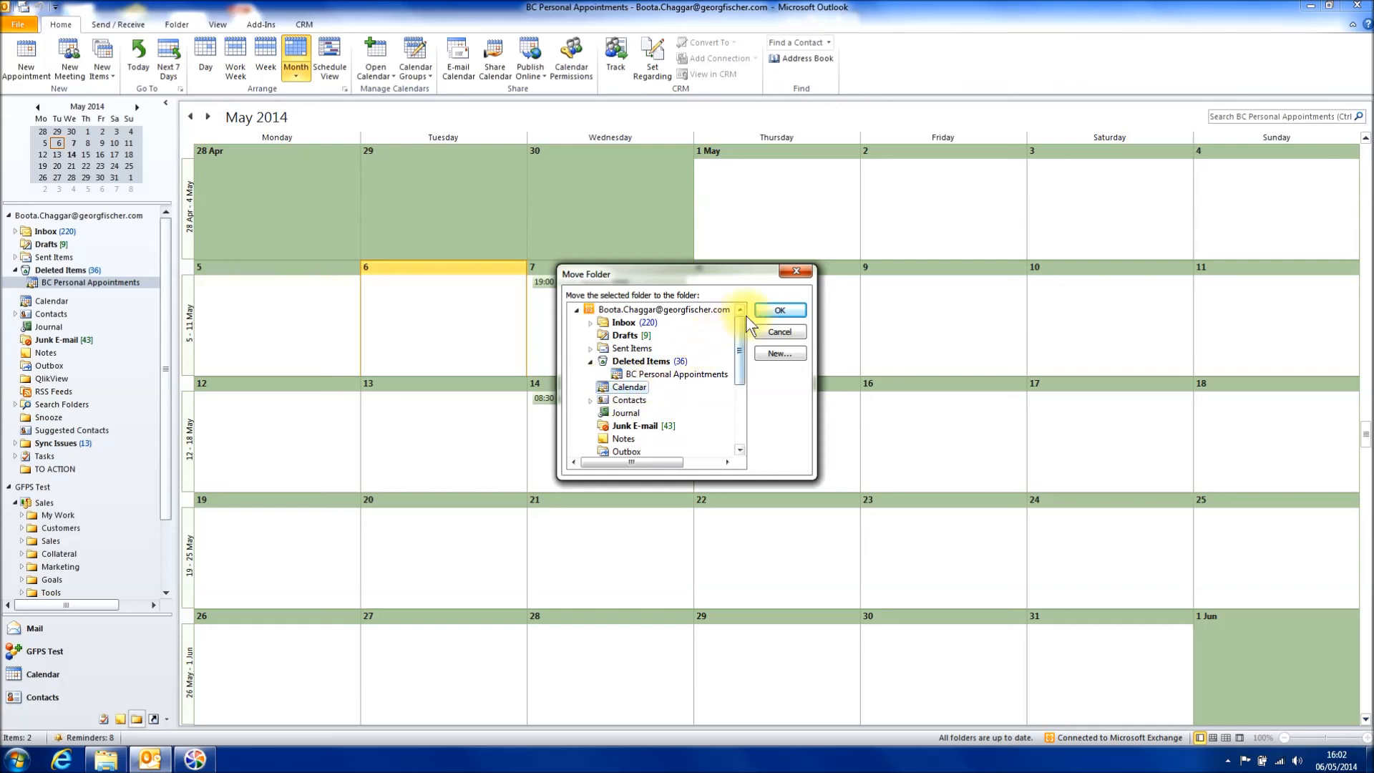
click(763, 309)
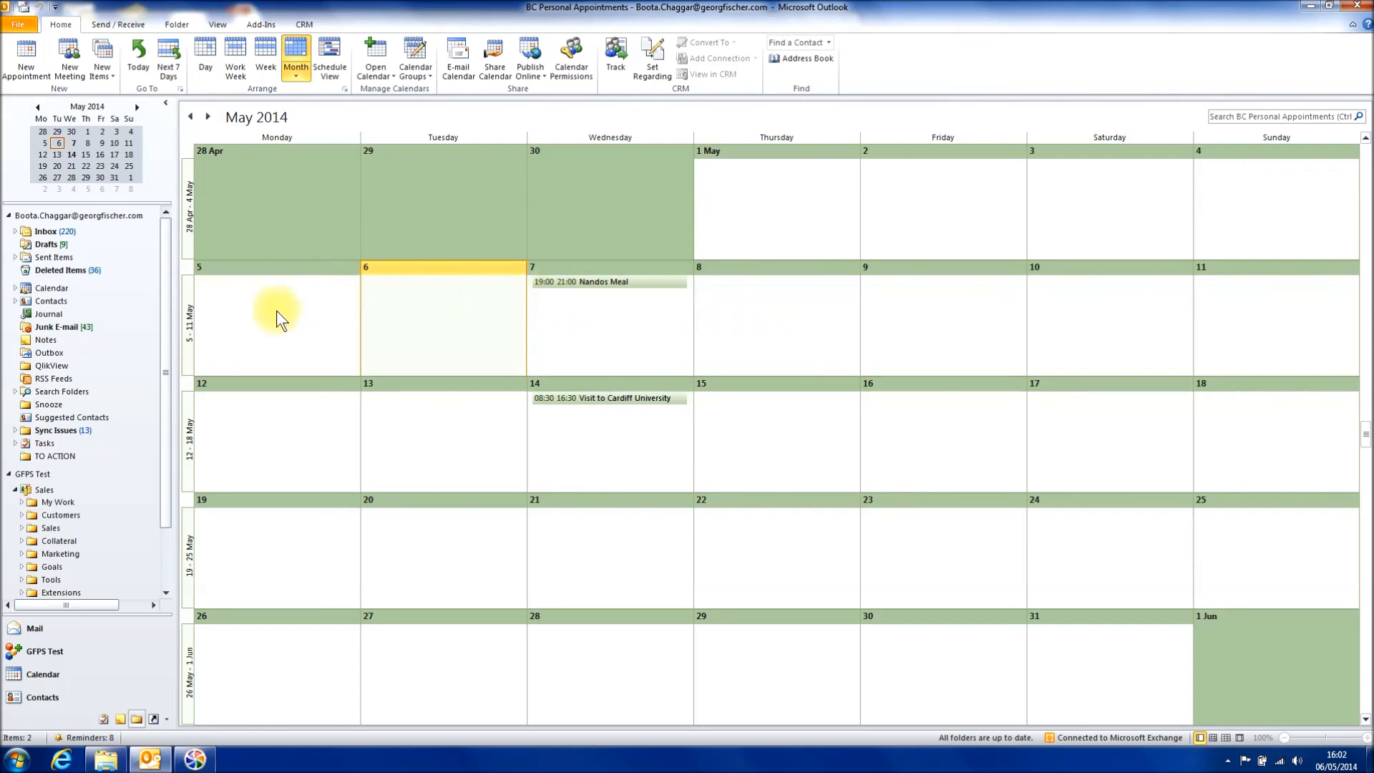
click(32, 672)
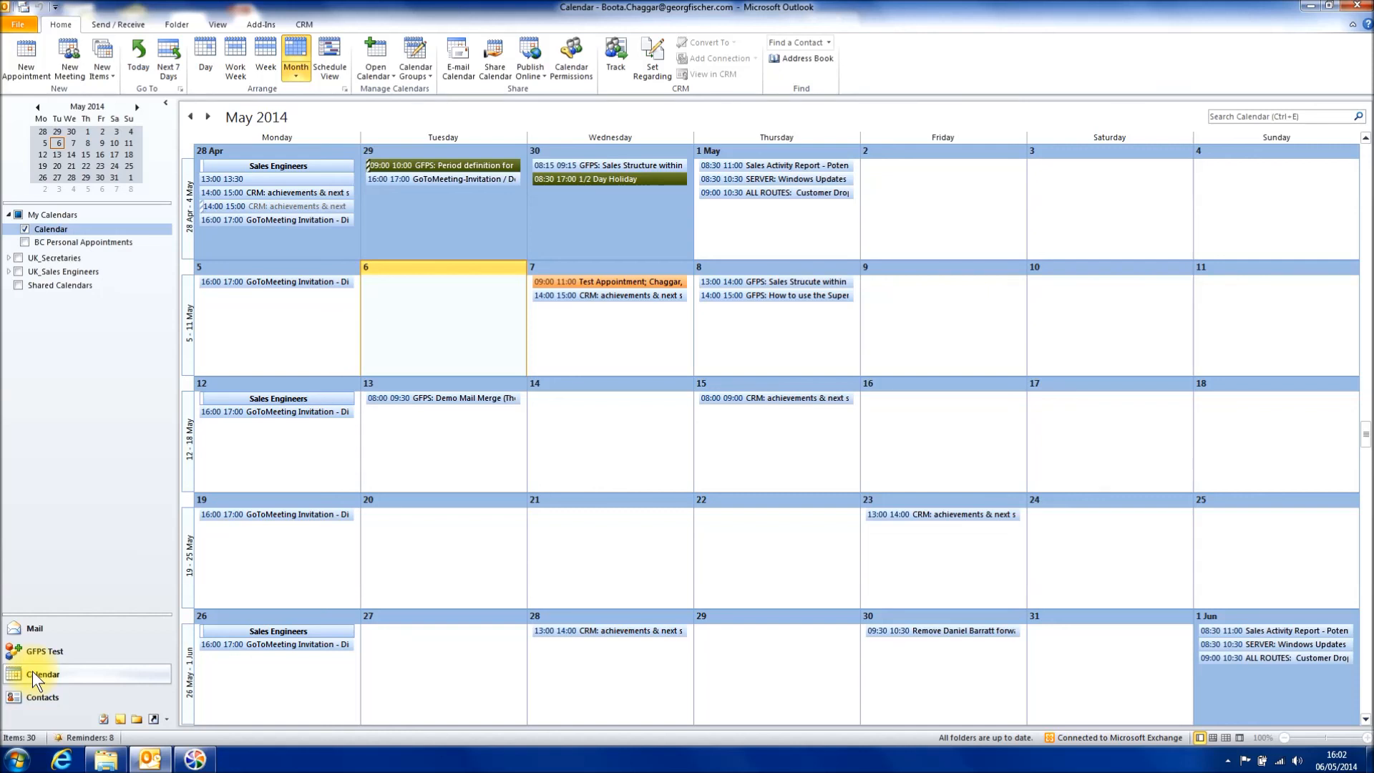